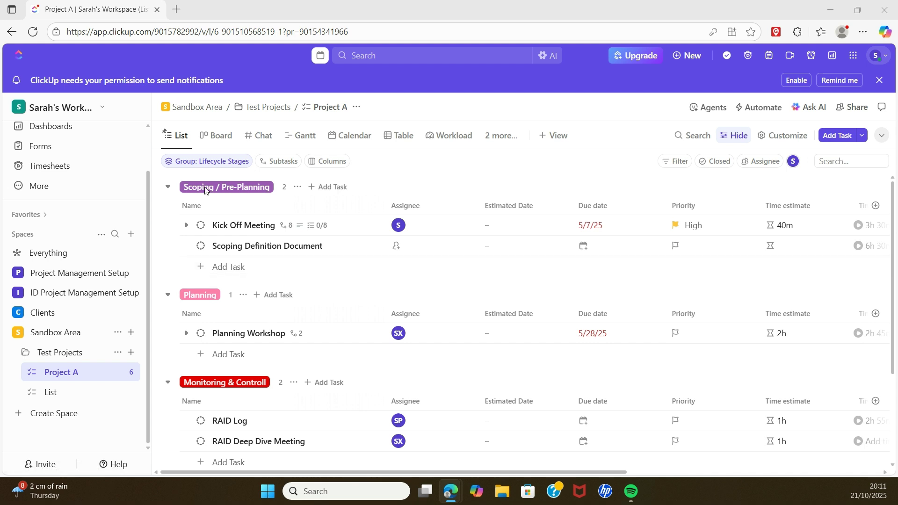
Review the Kick Off Meeting's subtasks, collapse them again, and examine the task list's time, budget and lifecycle stage columns
{"action": "left_click", "coordinate": [185, 226]}
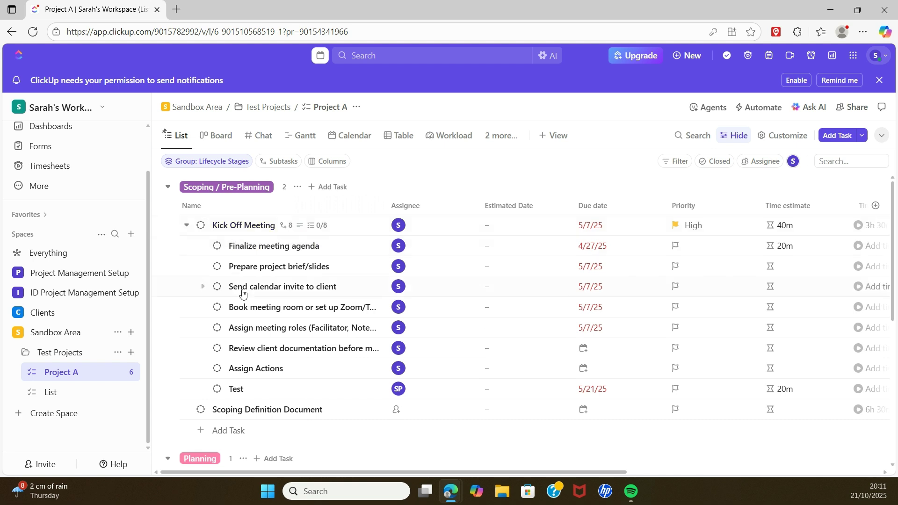
{"action": "left_click", "coordinate": [187, 225]}
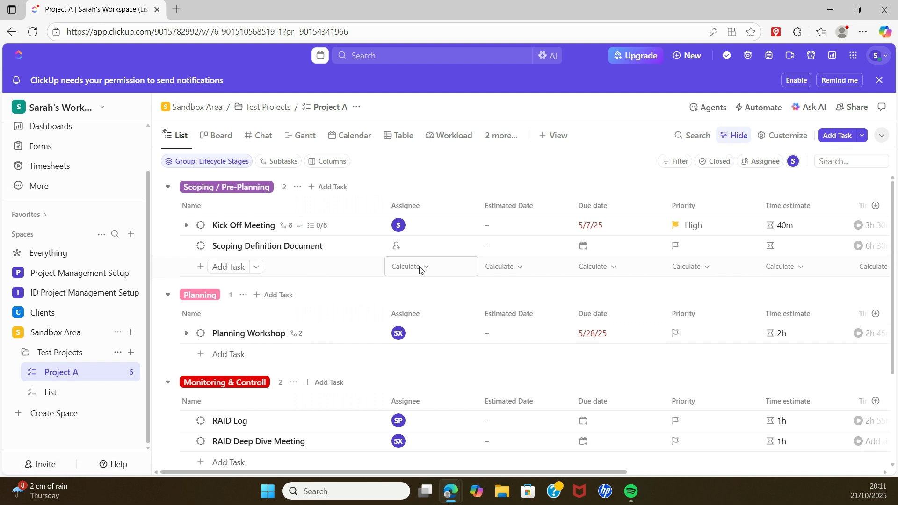
{"action": "scroll", "coordinate": [418, 266], "scroll_direction": "right", "scroll_amount": 2}
{"action": "scroll", "coordinate": [419, 269], "scroll_direction": "right", "scroll_amount": 2}
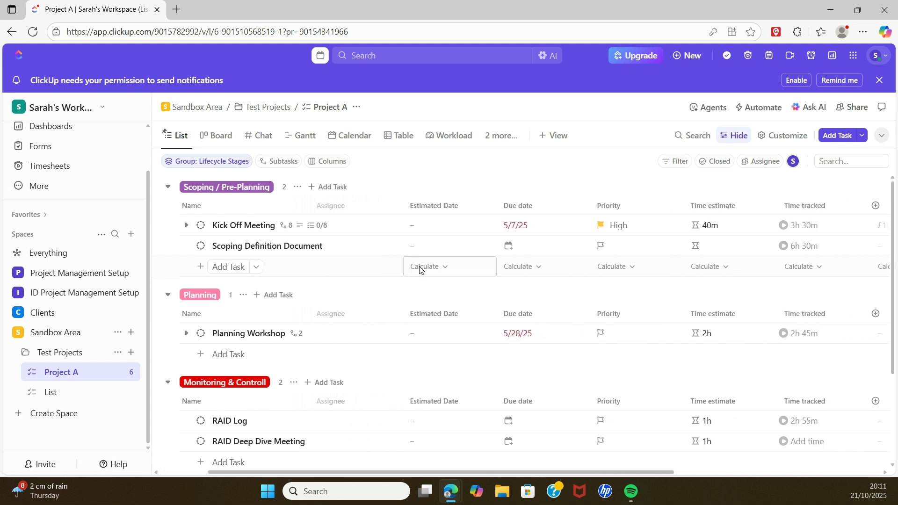
{"action": "scroll", "coordinate": [420, 270], "scroll_direction": "left", "scroll_amount": 2}
{"action": "scroll", "coordinate": [419, 269], "scroll_direction": "right", "scroll_amount": 4}
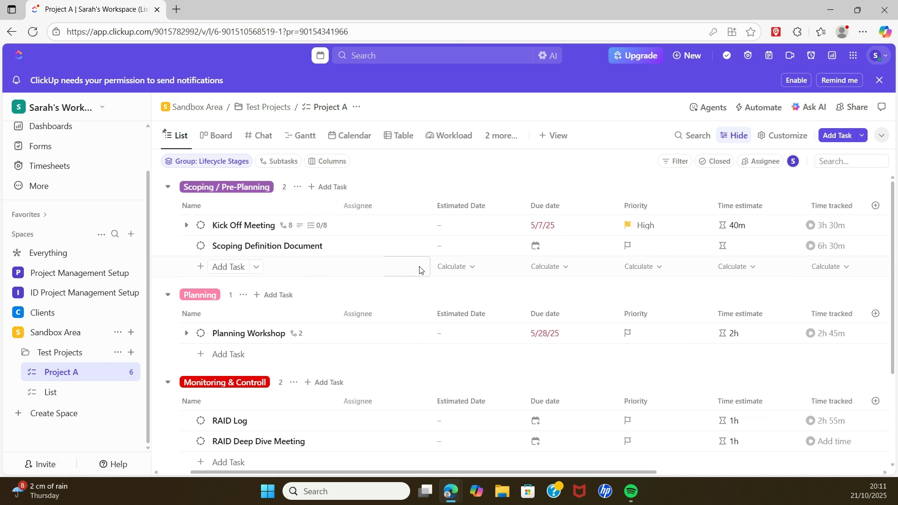
{"action": "scroll", "coordinate": [420, 270], "scroll_direction": "right", "scroll_amount": 8}
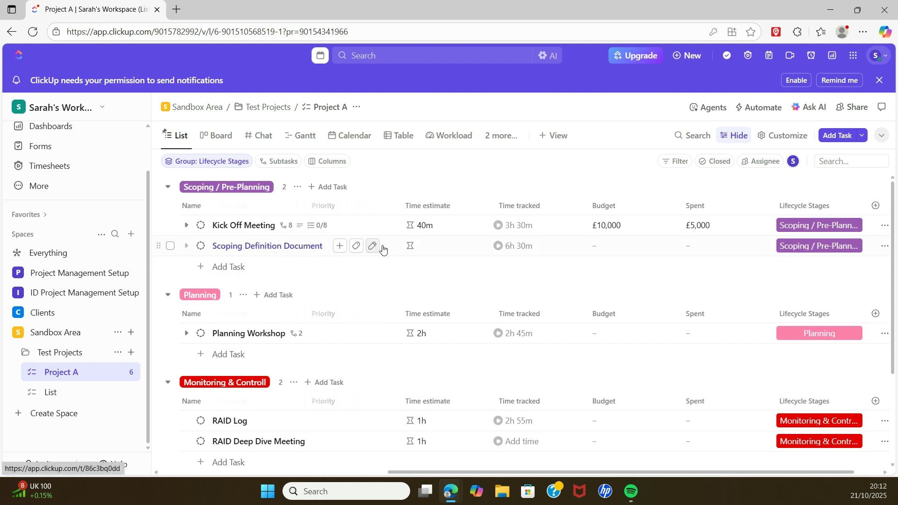
Set the time estimate of the Scoping Definition Document task to 3 hours
{"action": "left_click", "coordinate": [427, 249]}
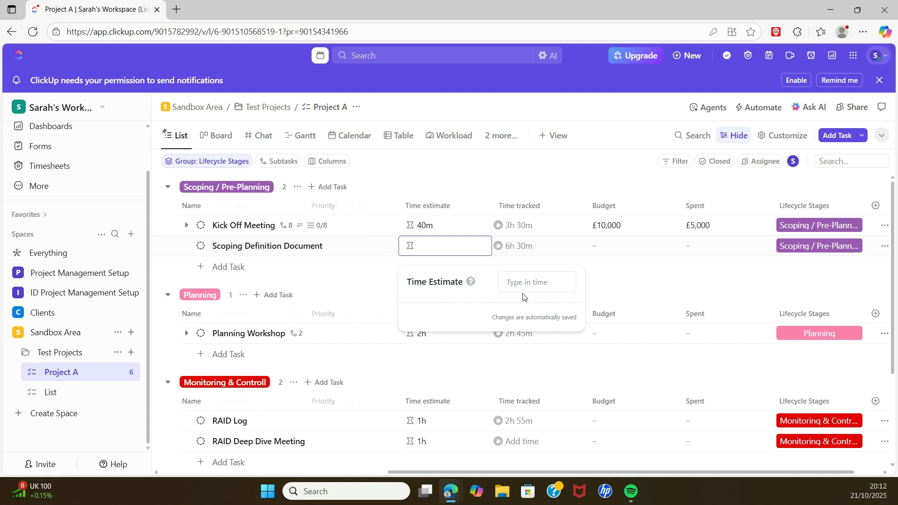
{"action": "type", "text": "3"}
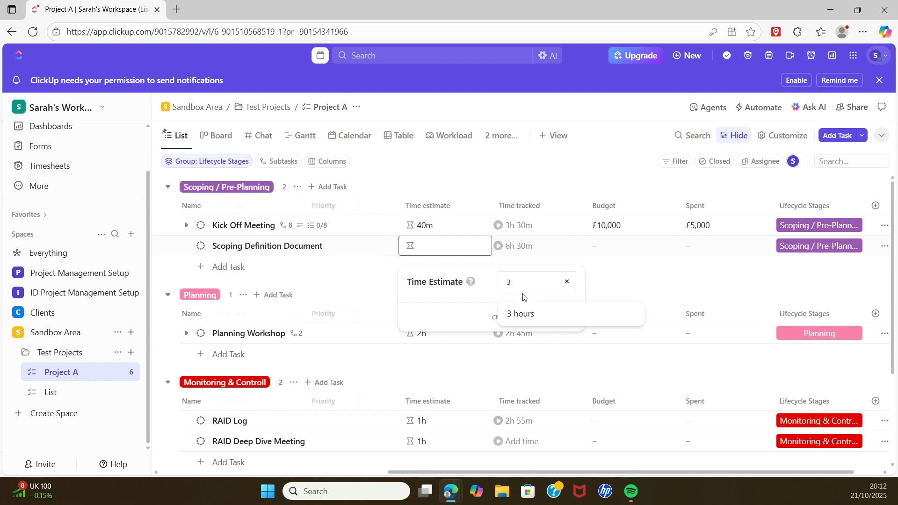
{"action": "key", "text": "BackSpace"}
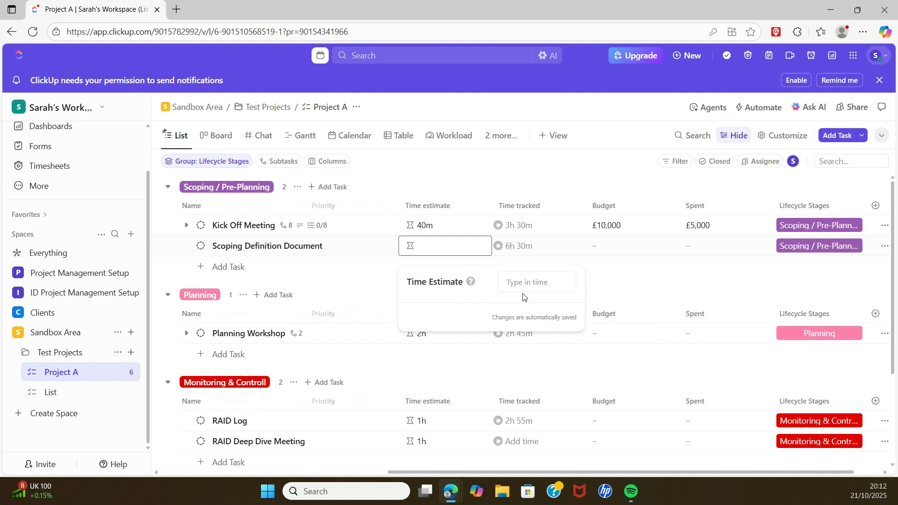
{"action": "type", "text": "3"}
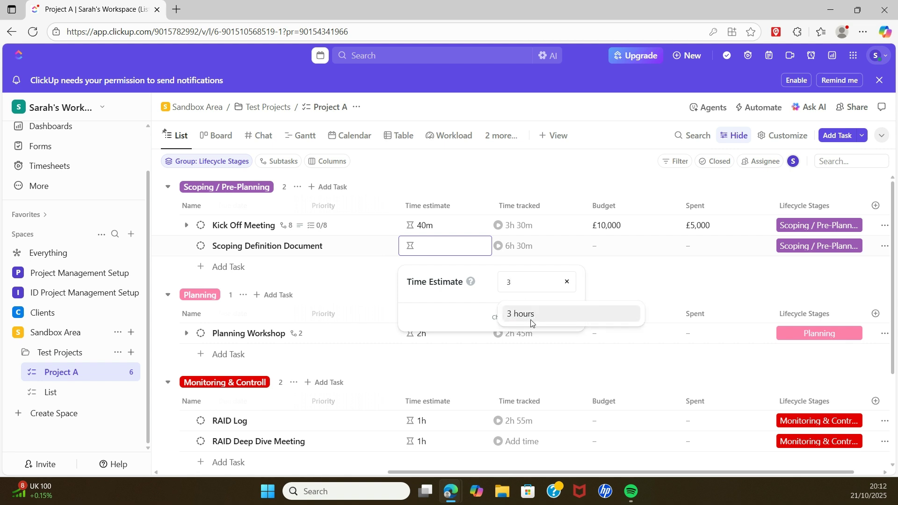
{"action": "left_click", "coordinate": [530, 315]}
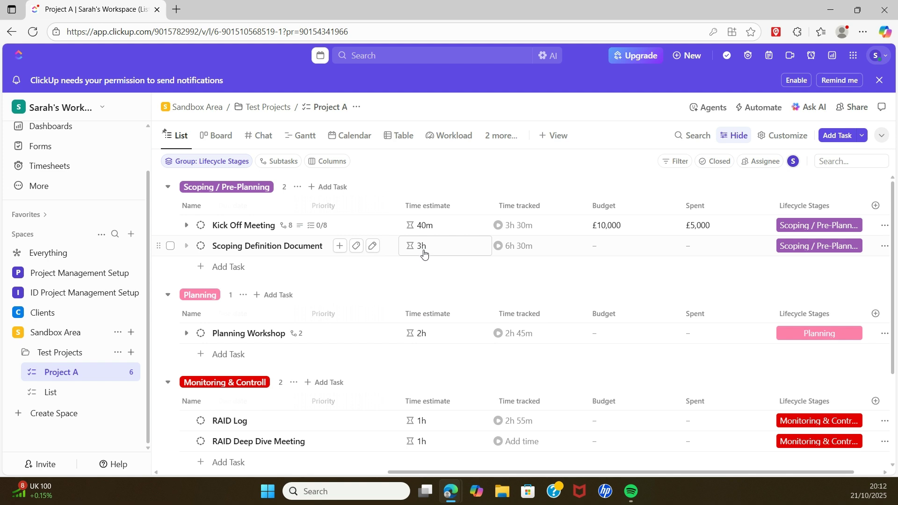
Set the time estimate of the RAID Log task under Monitoring & Controll to 2 hours
{"action": "scroll", "coordinate": [458, 300], "scroll_direction": "down", "scroll_amount": 2}
{"action": "scroll", "coordinate": [458, 300], "scroll_direction": "down", "scroll_amount": 1}
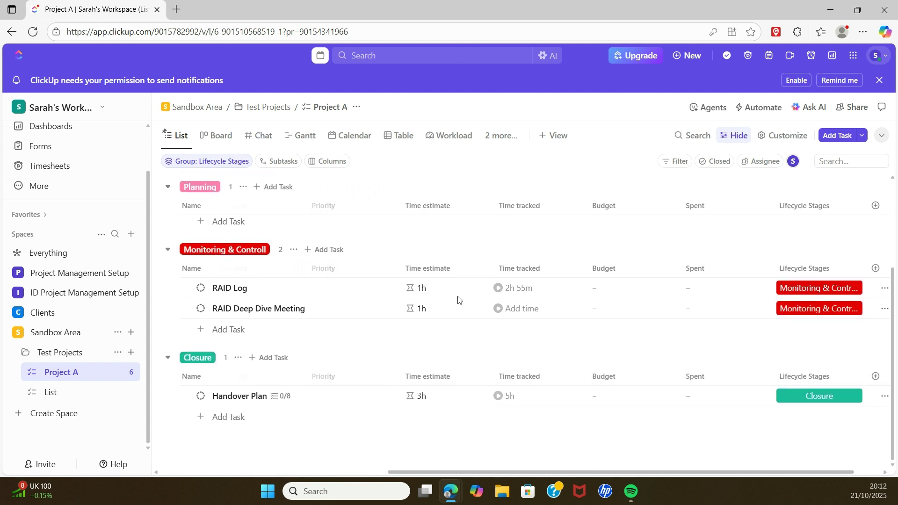
{"action": "left_click", "coordinate": [429, 291]}
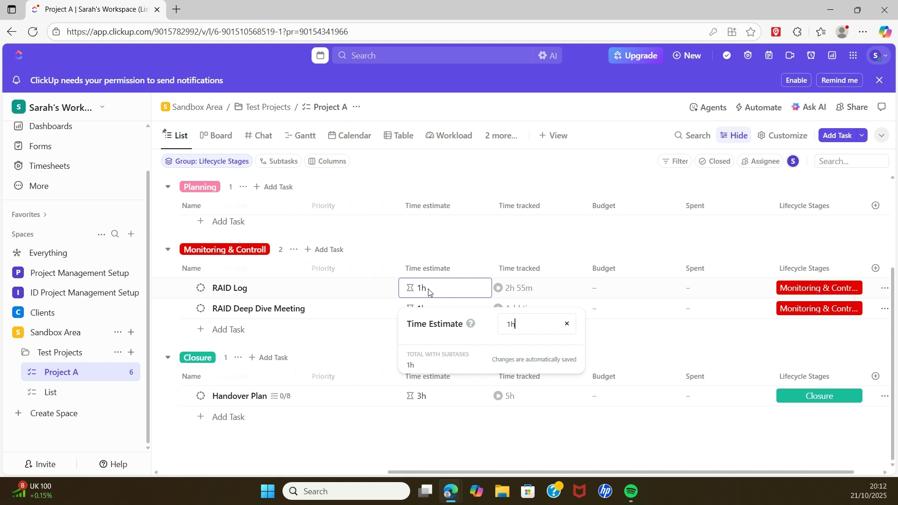
{"action": "key", "text": "BackSpace"}
{"action": "key", "text": "BackSpace"}
{"action": "type", "text": "2h"}
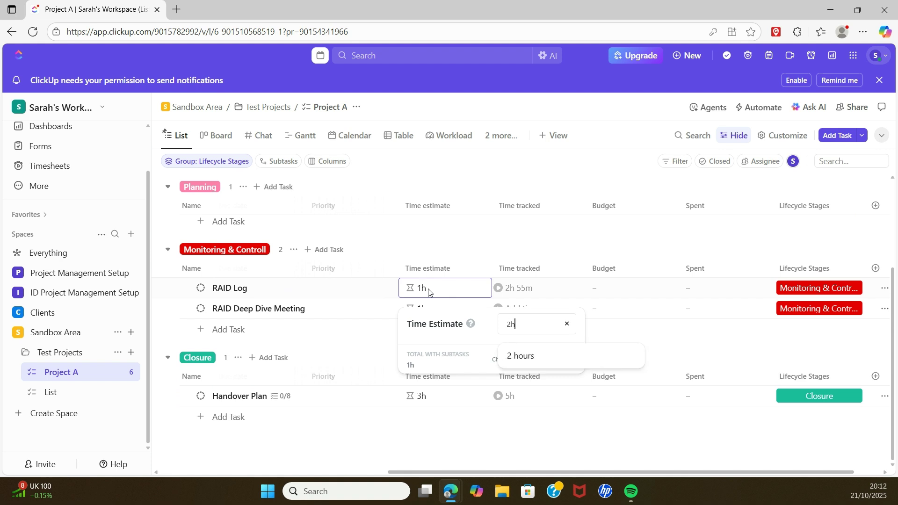
{"action": "key", "text": "Return"}
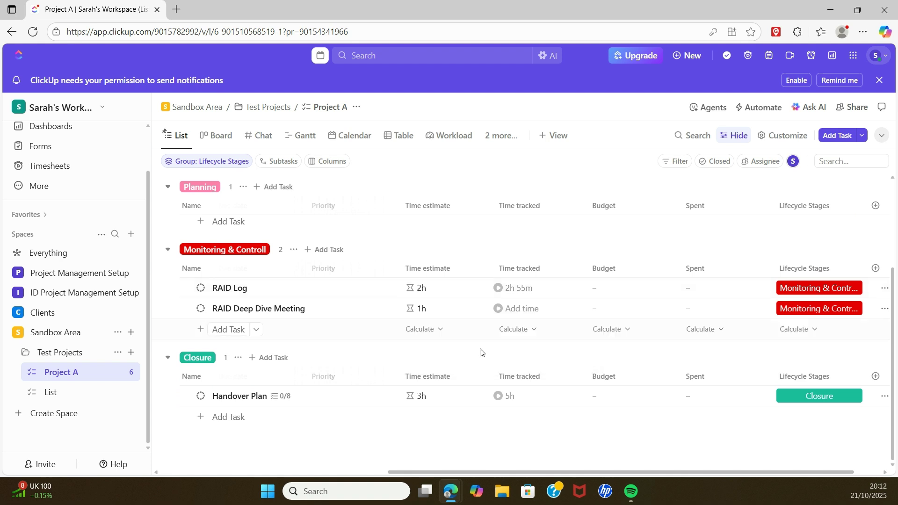
Start the time tracking timer on the Kick Off Meeting task and stop it after a short run
{"action": "scroll", "coordinate": [461, 348], "scroll_direction": "up", "scroll_amount": 1}
{"action": "scroll", "coordinate": [461, 348], "scroll_direction": "up", "scroll_amount": 2}
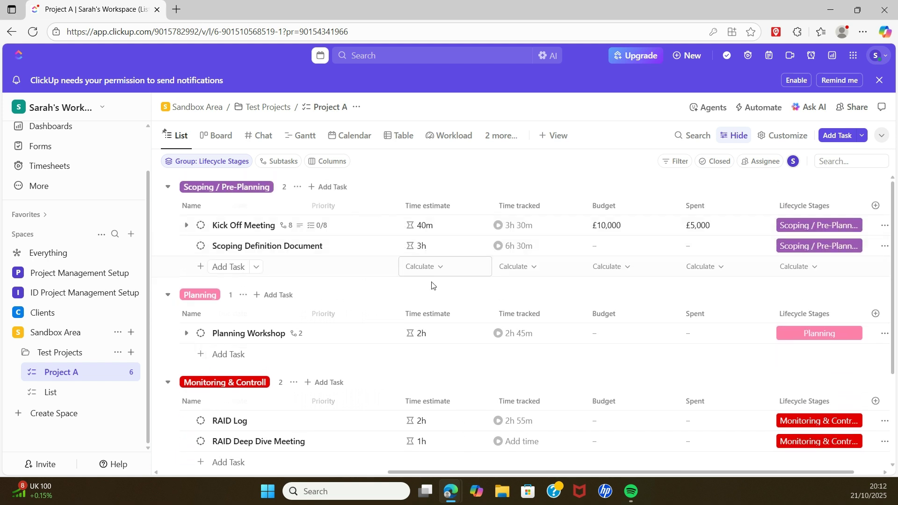
{"action": "scroll", "coordinate": [443, 318], "scroll_direction": "down", "scroll_amount": 3}
{"action": "scroll", "coordinate": [443, 317], "scroll_direction": "up", "scroll_amount": 3}
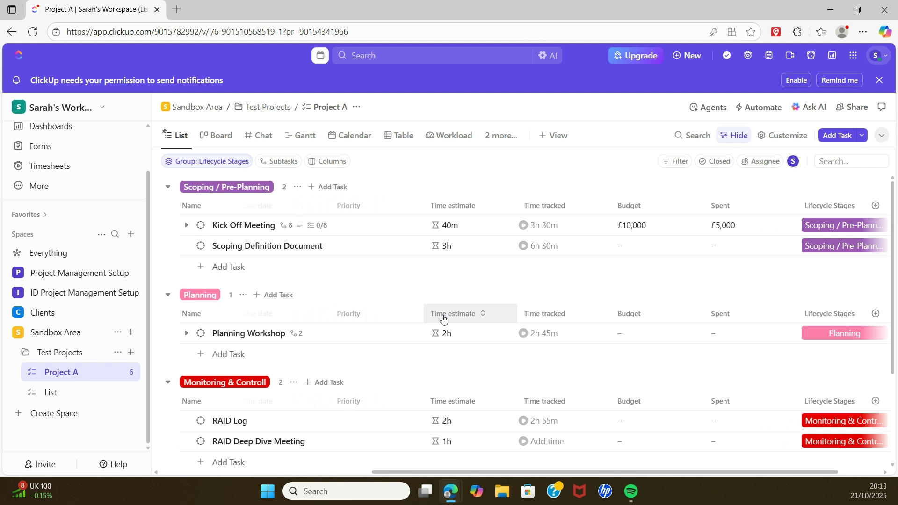
{"action": "left_click", "coordinate": [565, 227]}
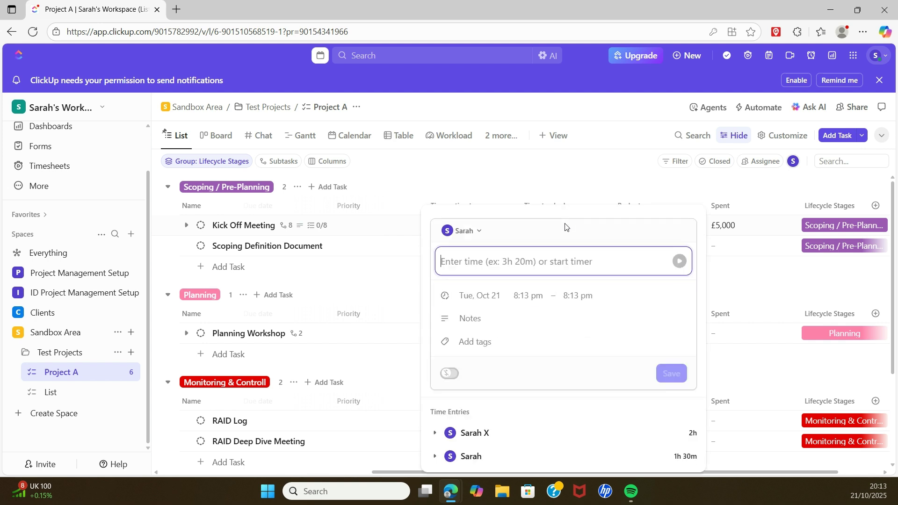
{"action": "left_click", "coordinate": [680, 262]}
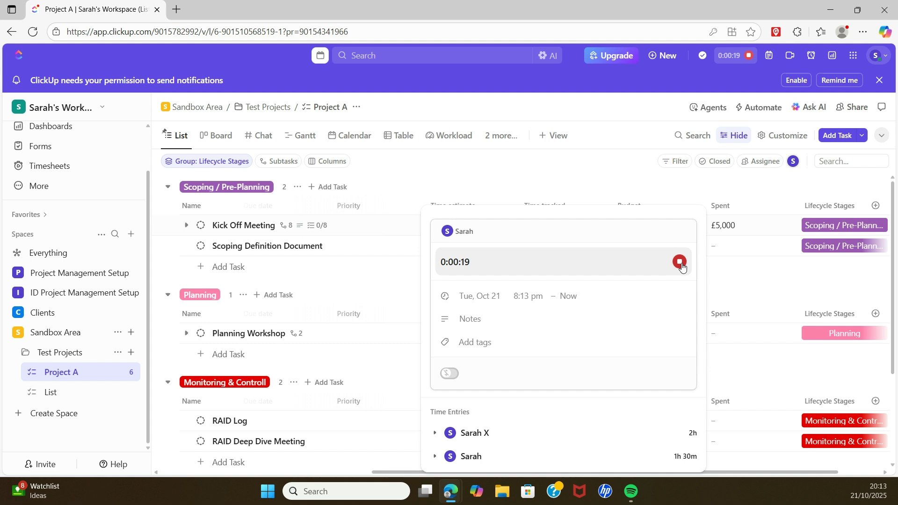
{"action": "left_click", "coordinate": [680, 263]}
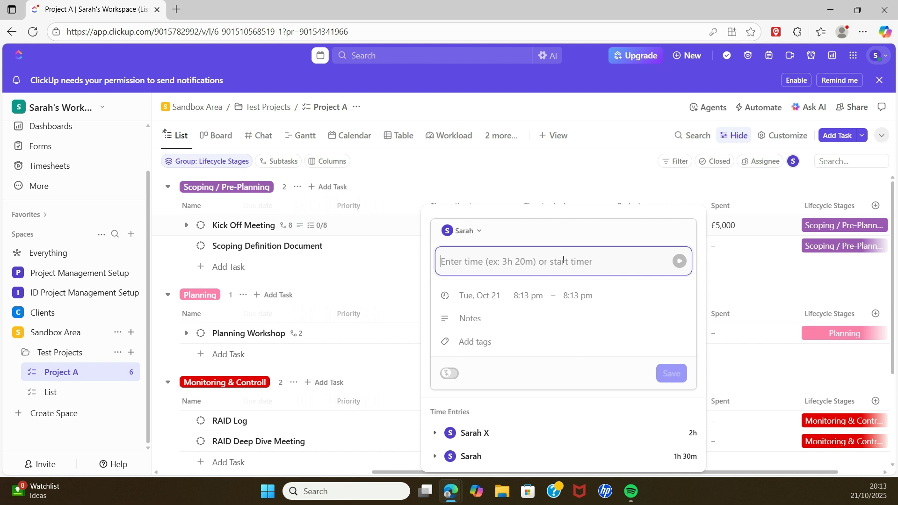
Log a manual time entry of 2h 20m on the Kick Off Meeting task
{"action": "type", "text": "2h 2"}
{"action": "type", "text": "0m"}
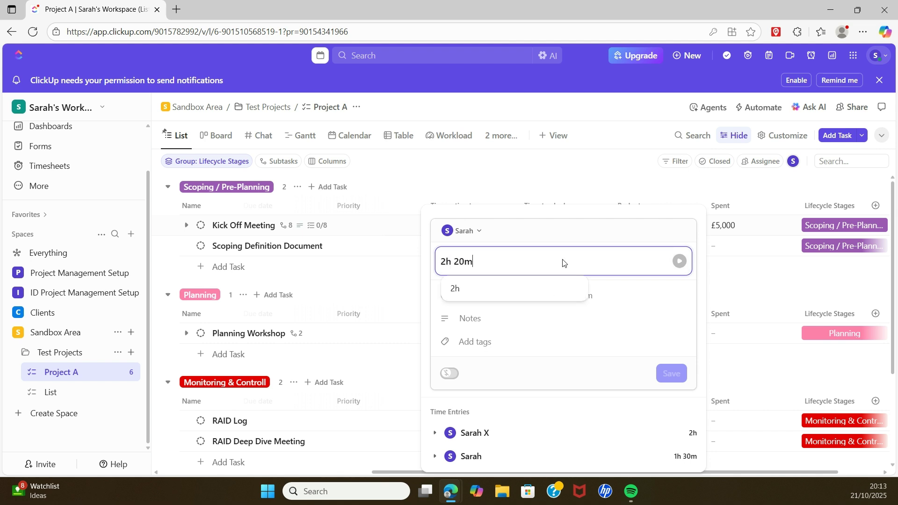
{"action": "key", "text": "Return"}
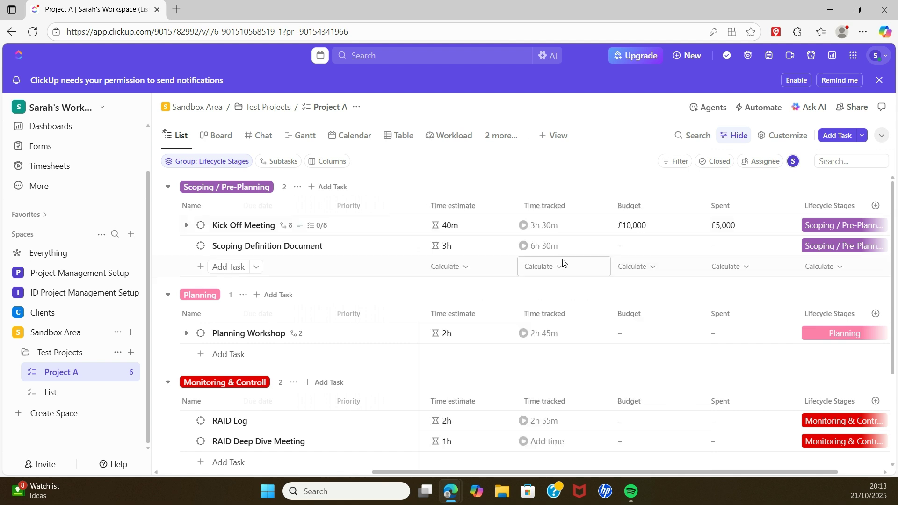
Begin another manual time entry on the Kick Off Meeting task with a duration of 1 hour
{"action": "left_click", "coordinate": [546, 226]}
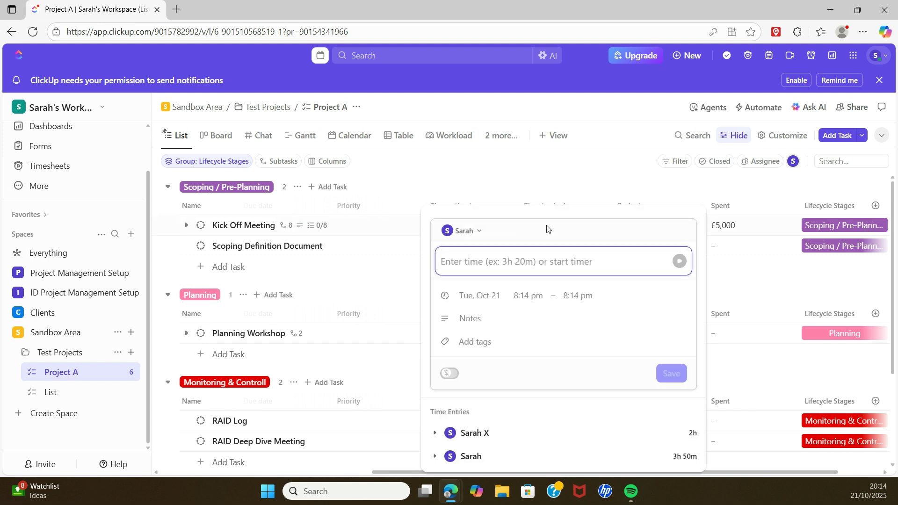
{"action": "type", "text": "1 h"}
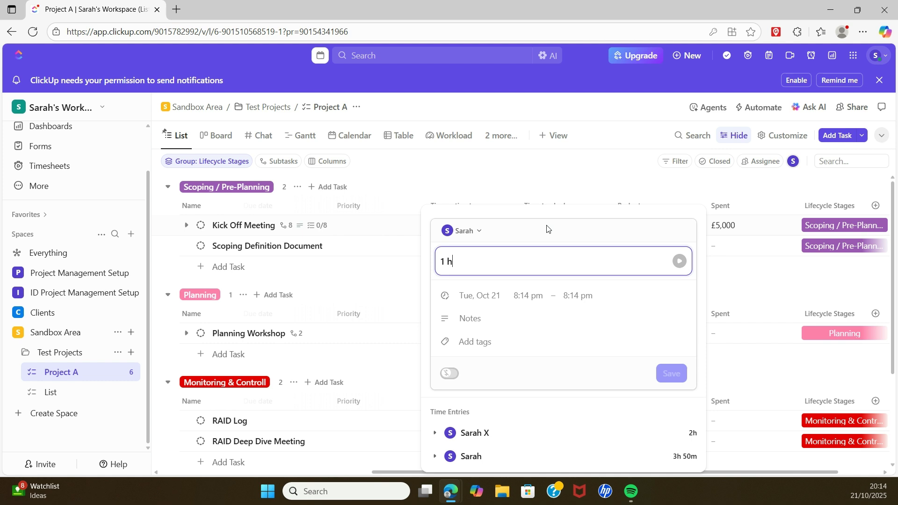
{"action": "type", "text": "r"}
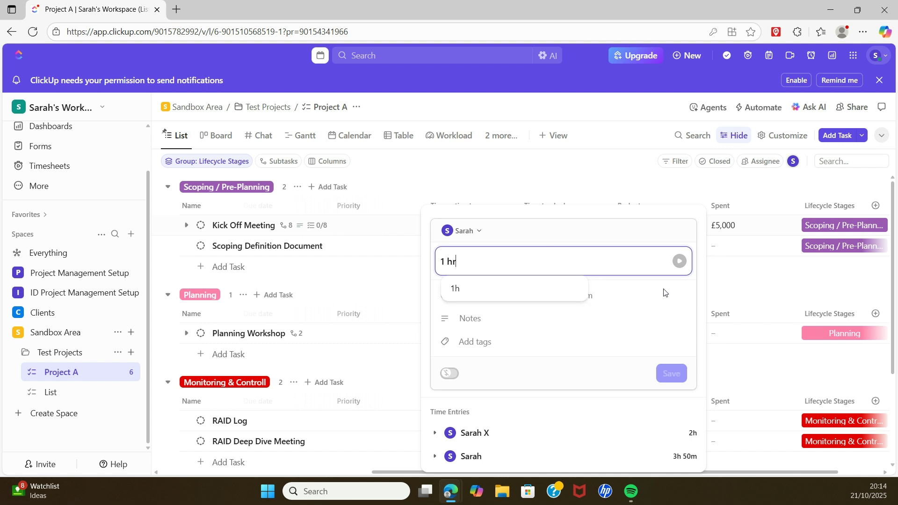
{"action": "key", "text": "Return"}
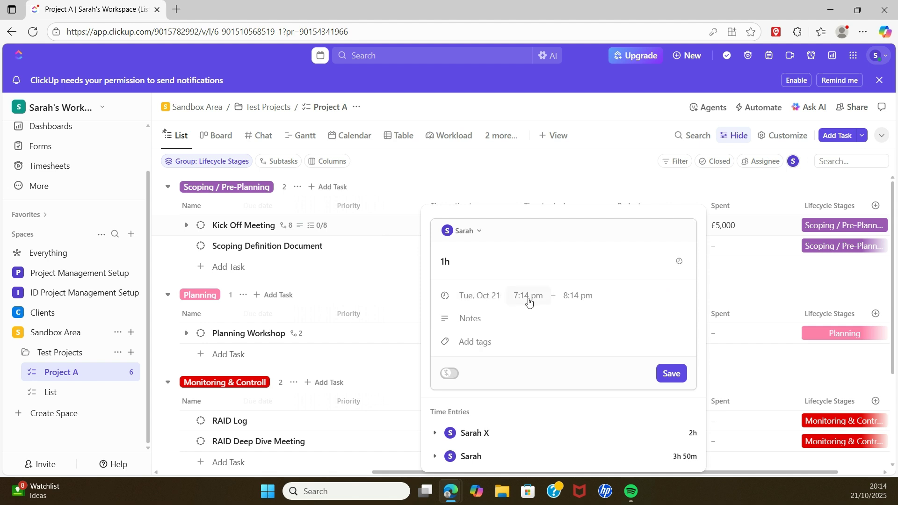
Set the 1-hour time entry's date to Thursday, October 16 and its start time to 2:00 pm
{"action": "left_click", "coordinate": [476, 299]}
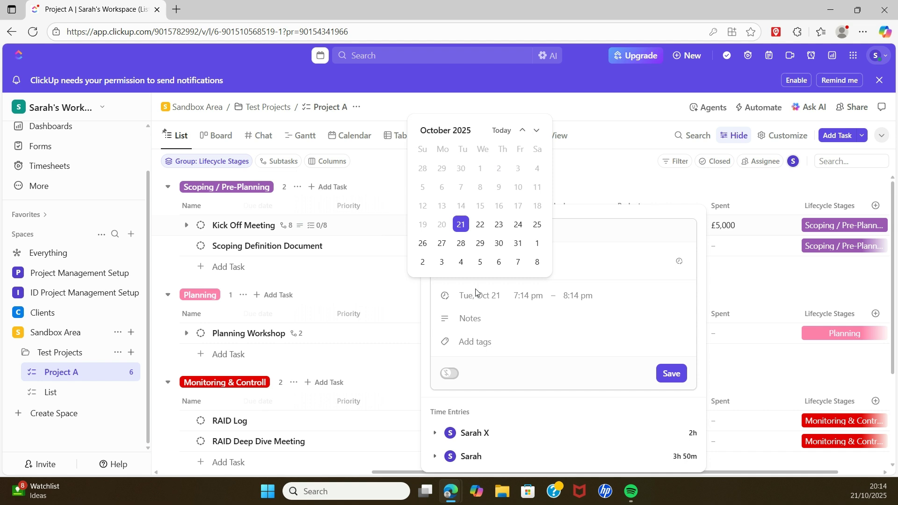
{"action": "left_click", "coordinate": [501, 208]}
{"action": "left_click", "coordinate": [525, 296]}
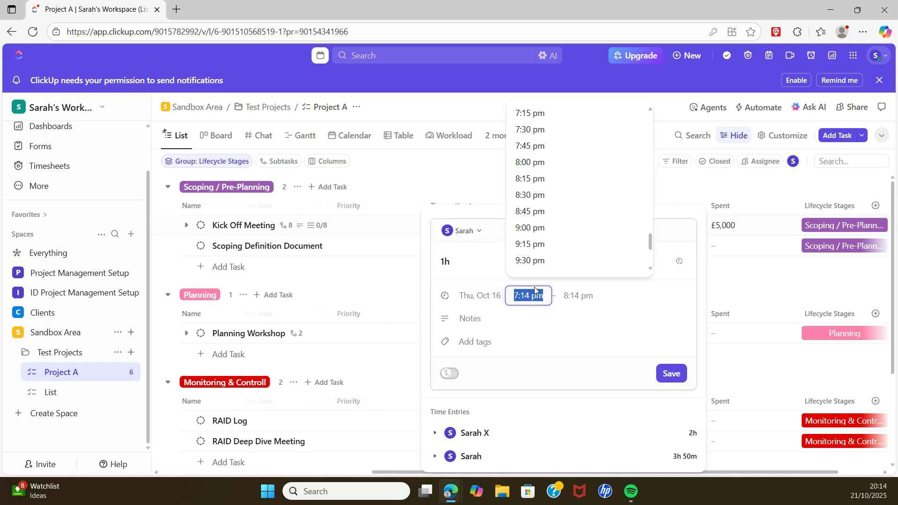
{"action": "scroll", "coordinate": [538, 215], "scroll_direction": "down", "scroll_amount": 5}
{"action": "scroll", "coordinate": [541, 213], "scroll_direction": "up", "scroll_amount": 10}
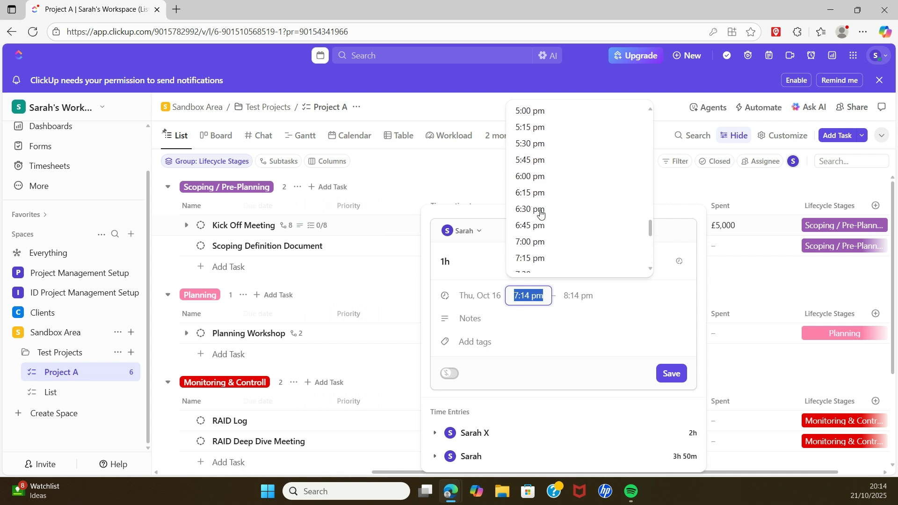
{"action": "scroll", "coordinate": [538, 206], "scroll_direction": "up", "scroll_amount": 4}
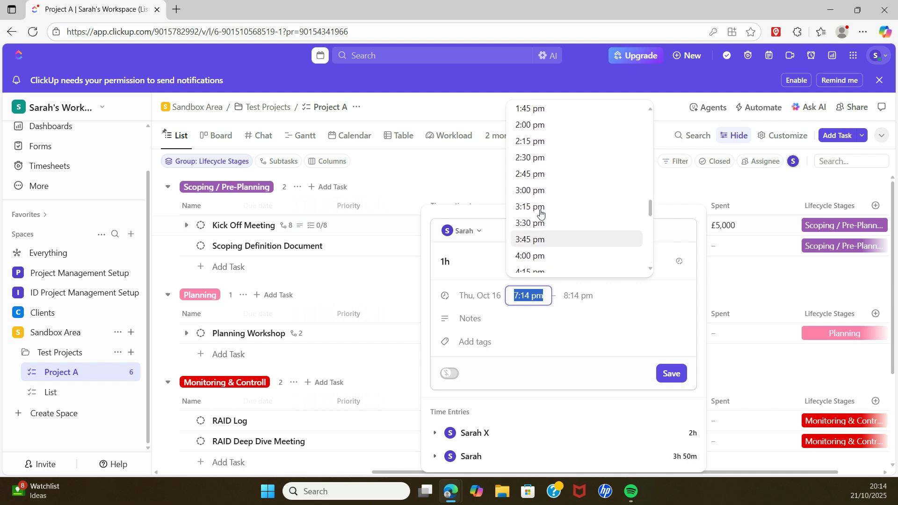
{"action": "left_click", "coordinate": [537, 156]}
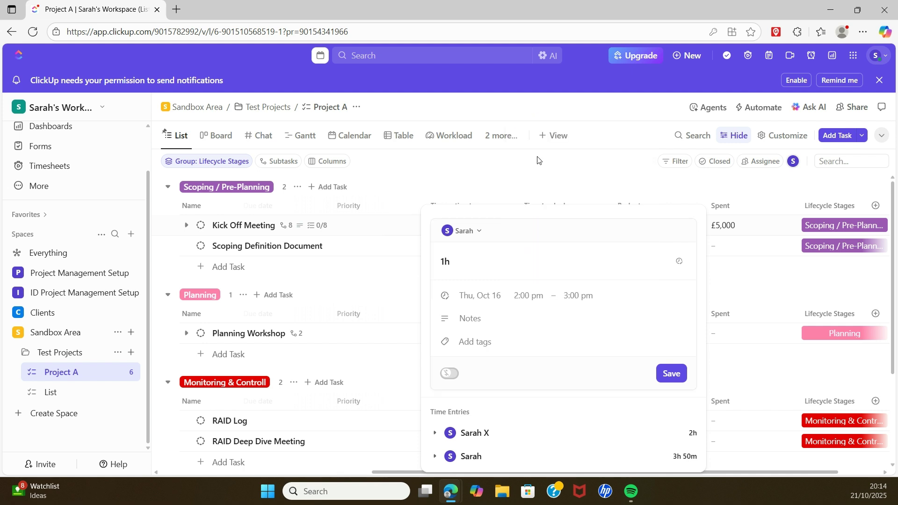
Add the note "Apologies forgot to hit tracking button" to the time entry and check its available tags
{"action": "left_click", "coordinate": [469, 319]}
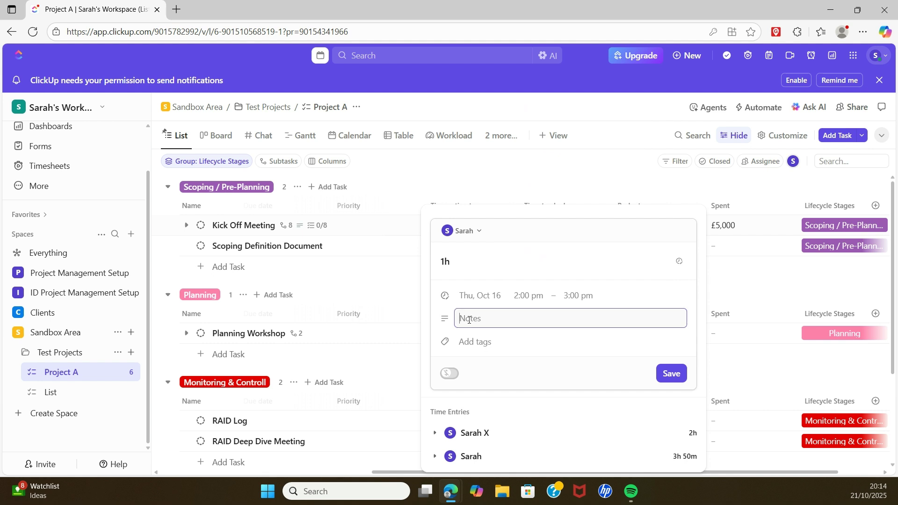
{"action": "type", "text": "Apologies forgot to hit tracking "}
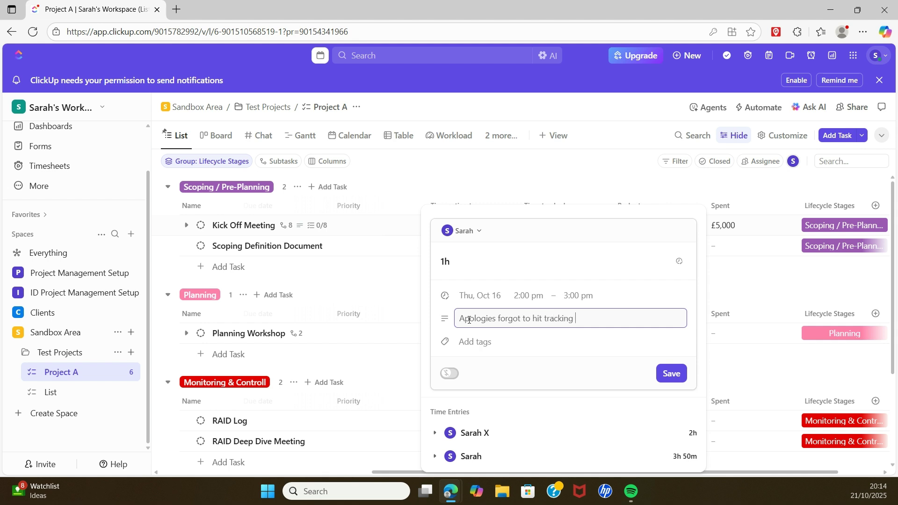
{"action": "type", "text": "button"}
{"action": "left_click", "coordinate": [694, 306]}
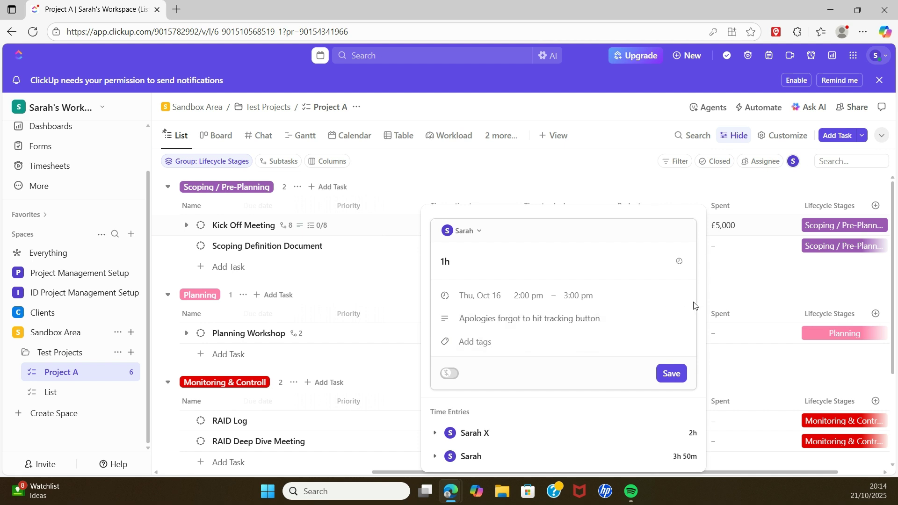
{"action": "left_click", "coordinate": [475, 344]}
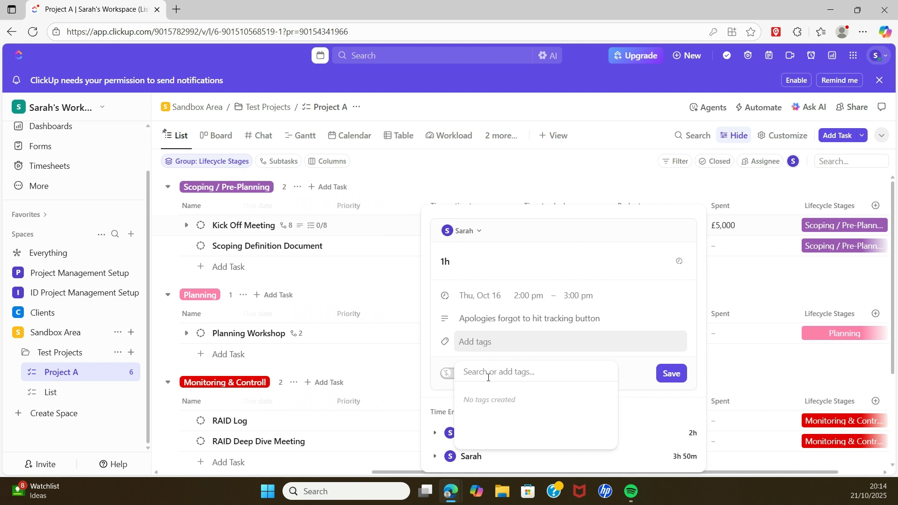
{"action": "left_click", "coordinate": [692, 318]}
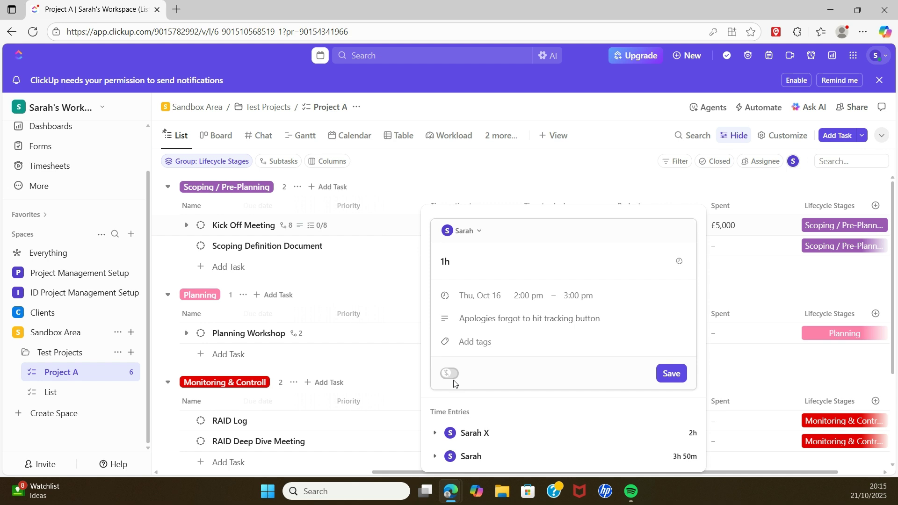
Save the 1-hour time entry on the Kick Off Meeting task
{"action": "left_click", "coordinate": [671, 374]}
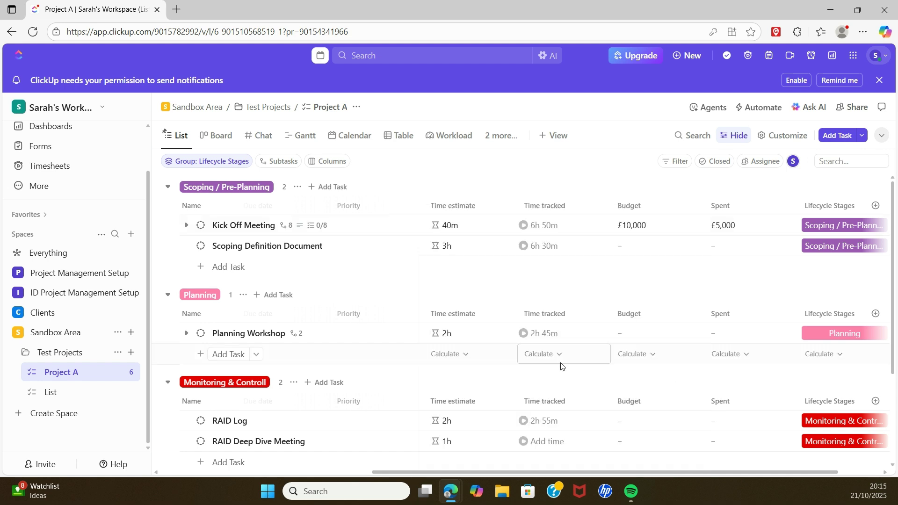
Begin a manual time entry on the Planning Workshop task with a duration of 1 hour
{"action": "scroll", "coordinate": [559, 366], "scroll_direction": "down", "scroll_amount": 2}
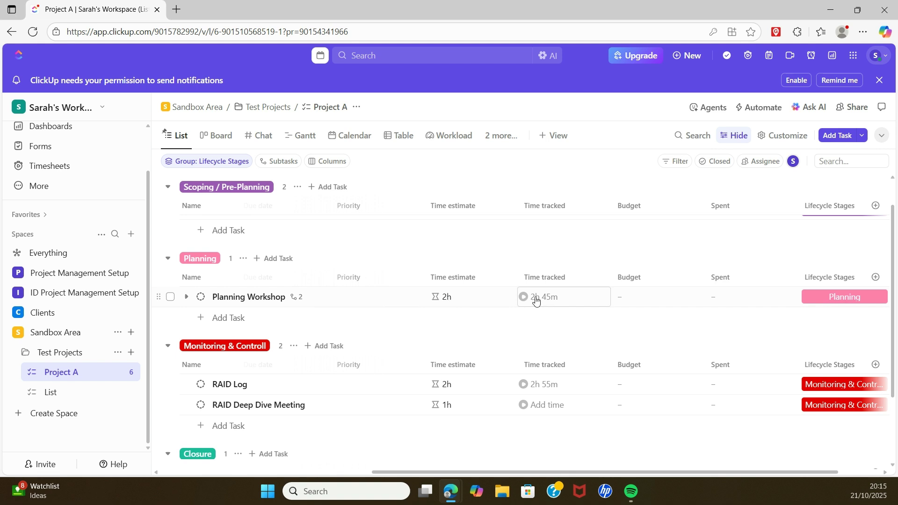
{"action": "left_click", "coordinate": [552, 300]}
{"action": "type", "text": "a"}
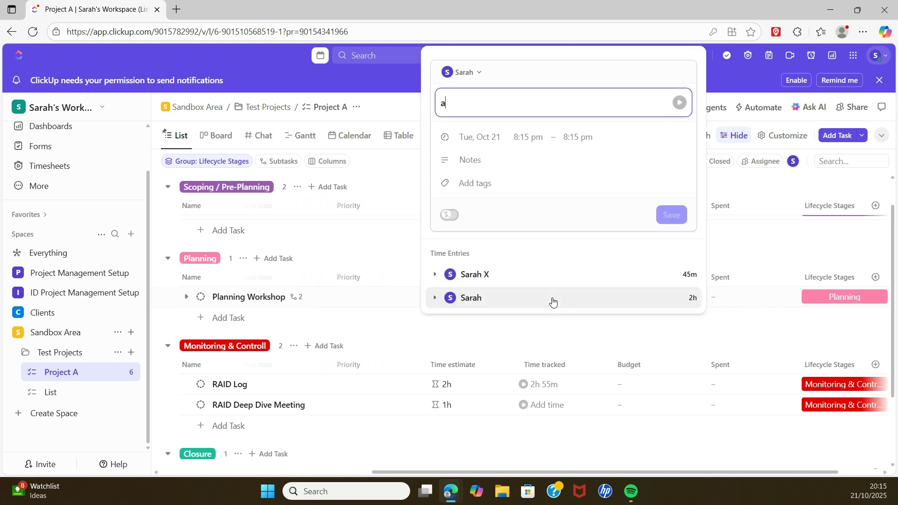
{"action": "key", "text": "BackSpace"}
{"action": "type", "text": "1 hr"}
{"action": "key", "text": "Return"}
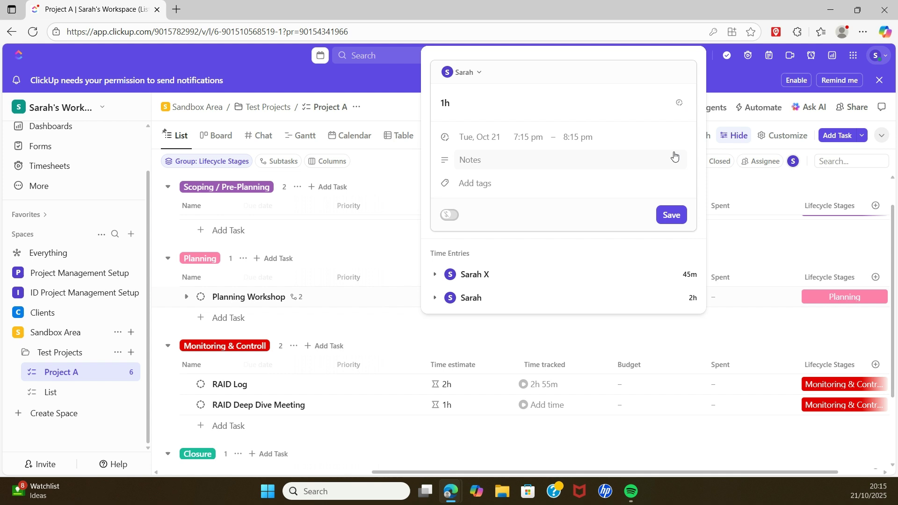
Log the 1-hour Planning Workshop entry as billable time on Tuesday, October 14, starting at 4:00 pm
{"action": "left_click", "coordinate": [477, 138]}
{"action": "left_click", "coordinate": [462, 246]}
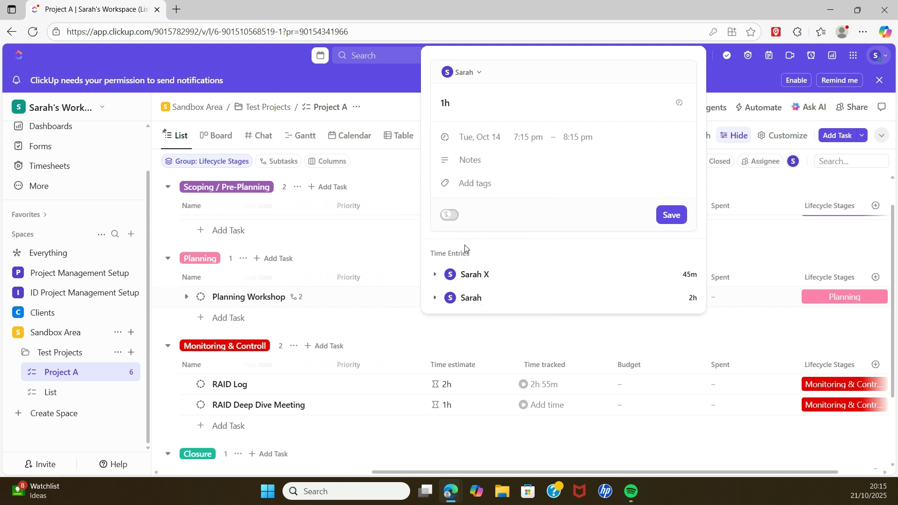
{"action": "left_click", "coordinate": [527, 136]}
{"action": "scroll", "coordinate": [527, 212], "scroll_direction": "up", "scroll_amount": 5}
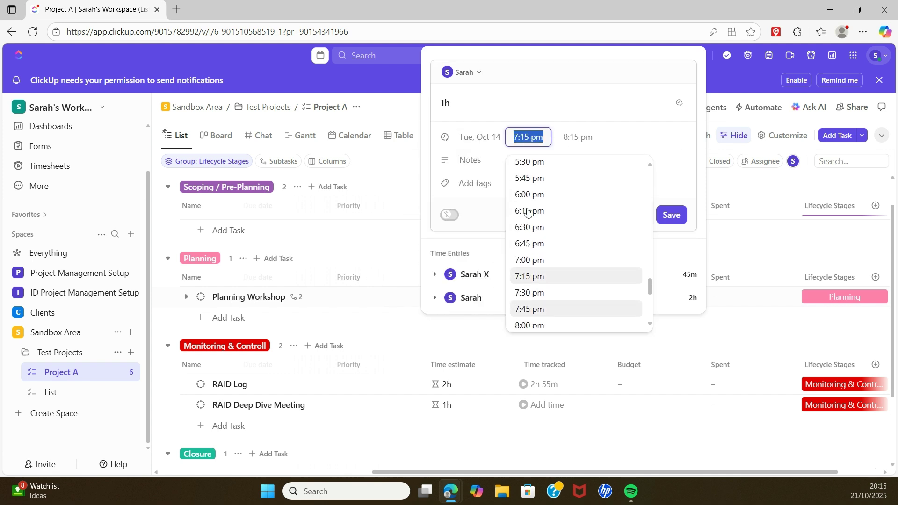
{"action": "scroll", "coordinate": [528, 213], "scroll_direction": "up", "scroll_amount": 3}
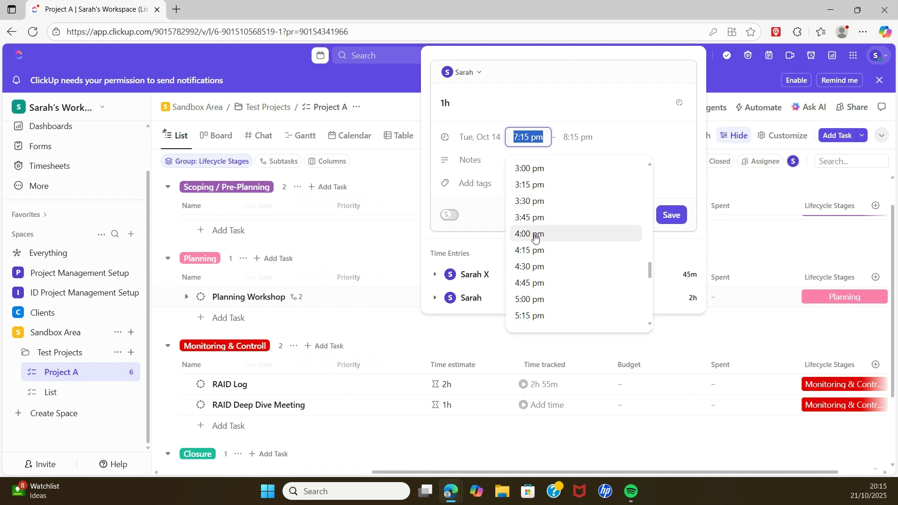
{"action": "left_click", "coordinate": [533, 234]}
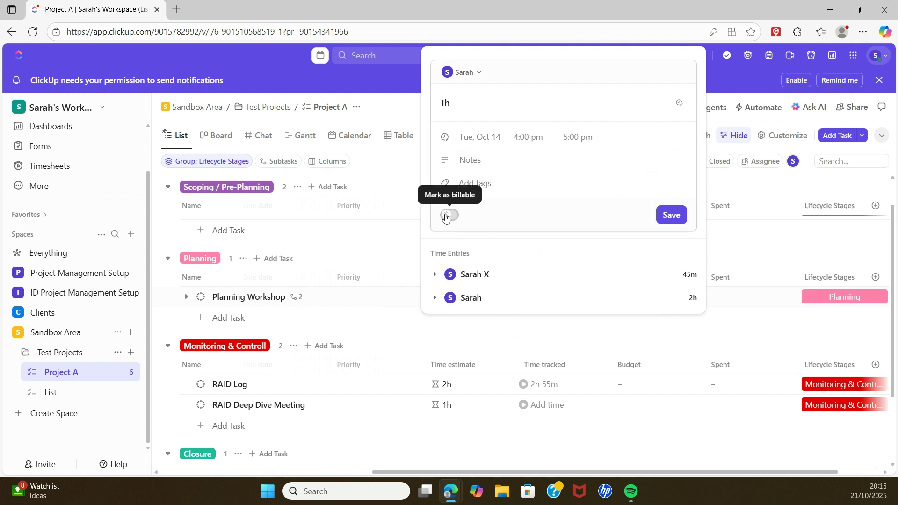
{"action": "left_click", "coordinate": [448, 215]}
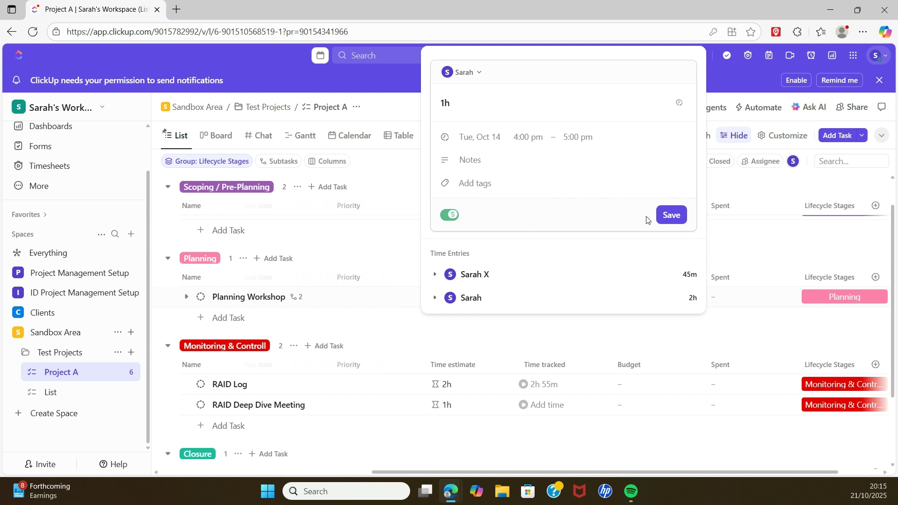
{"action": "left_click", "coordinate": [676, 217]}
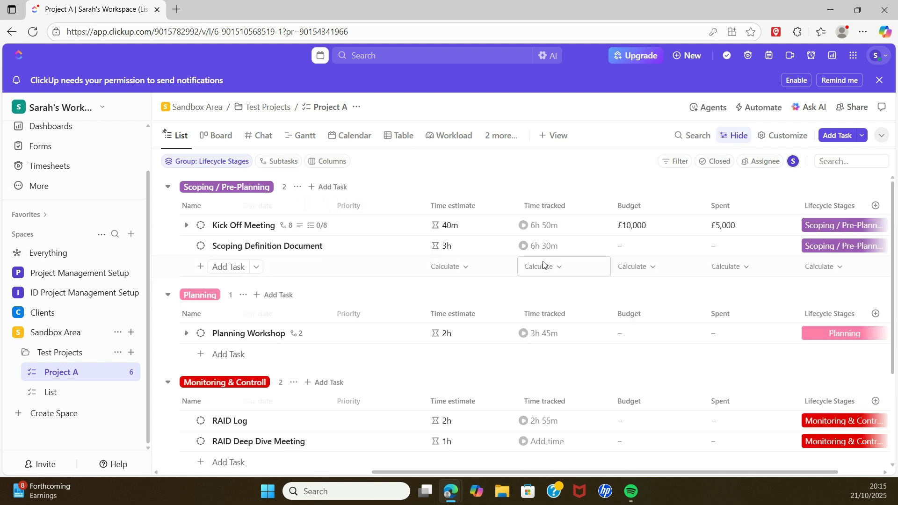
Begin a 3-hour manual time entry on the RAID Deep Dive Meeting task for the last workspace member listed
{"action": "mouse_move", "coordinate": [553, 354]}
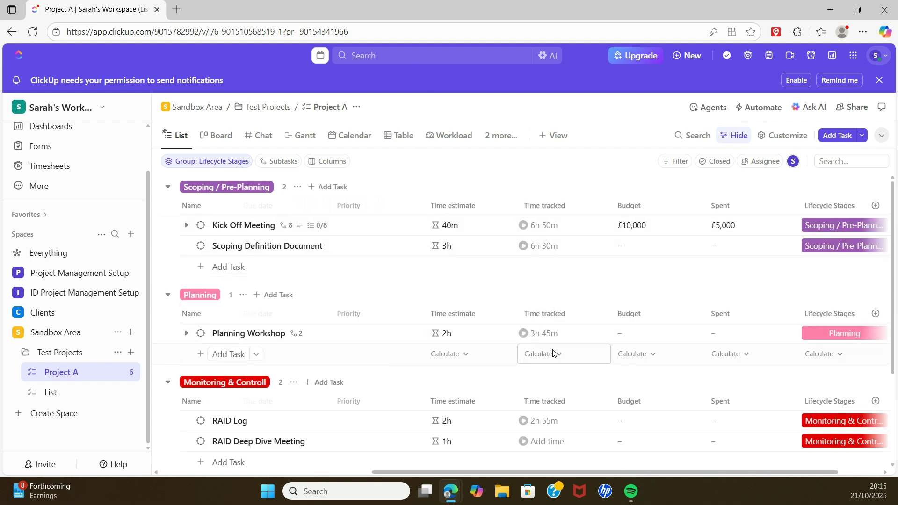
{"action": "scroll", "coordinate": [553, 354], "scroll_direction": "down", "scroll_amount": 3}
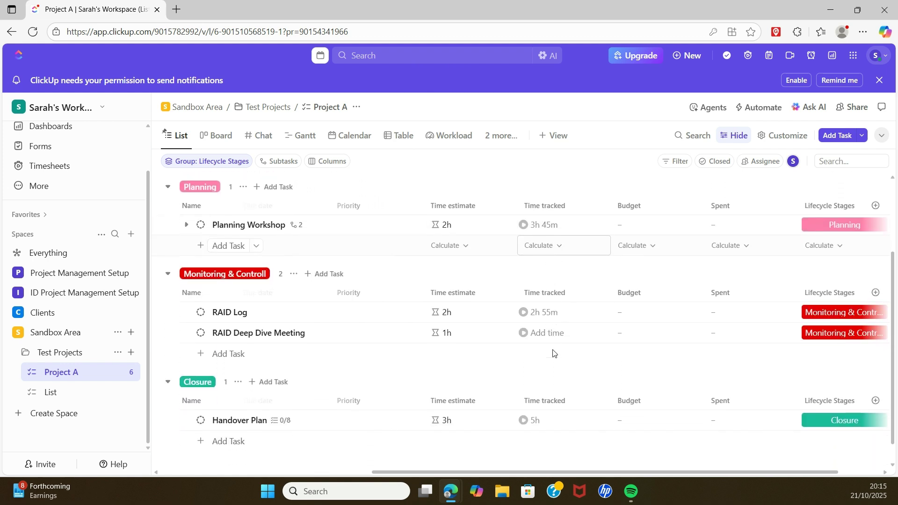
{"action": "scroll", "coordinate": [553, 354], "scroll_direction": "down", "scroll_amount": 1}
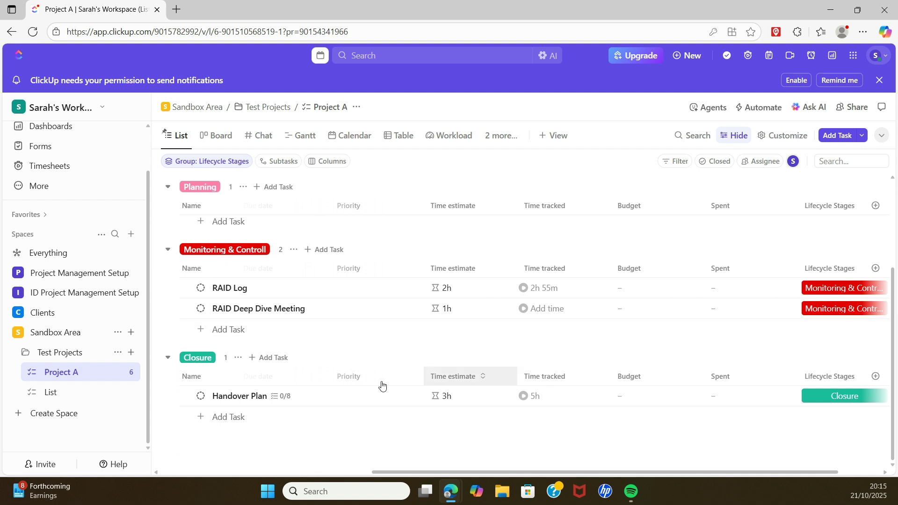
{"action": "left_click", "coordinate": [552, 313]}
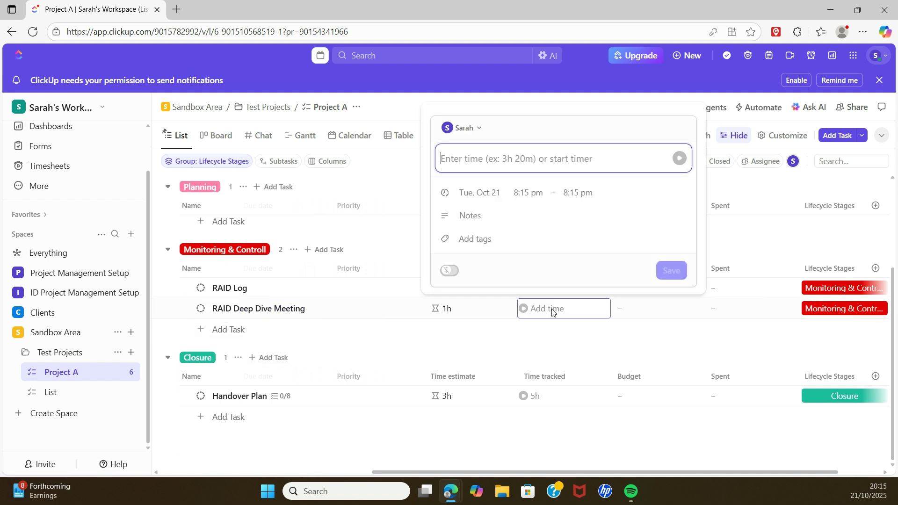
{"action": "left_click", "coordinate": [481, 128]}
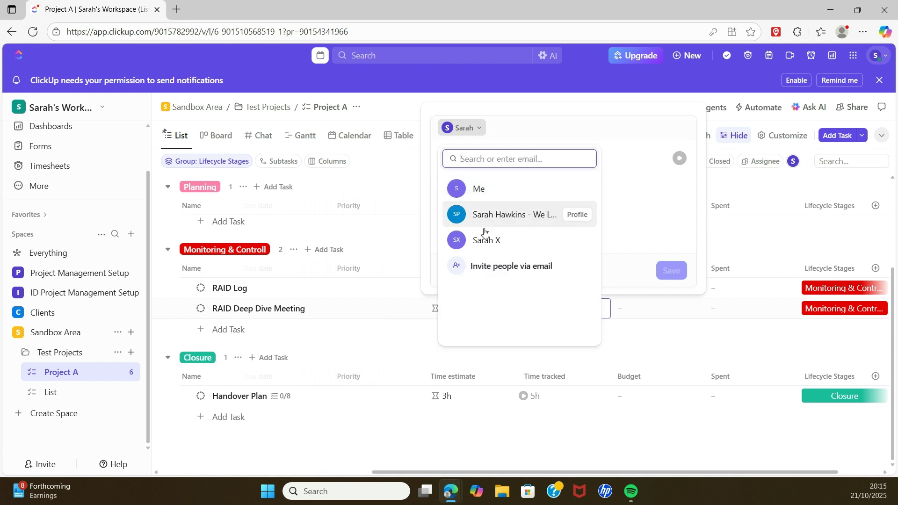
{"action": "left_click", "coordinate": [486, 238]}
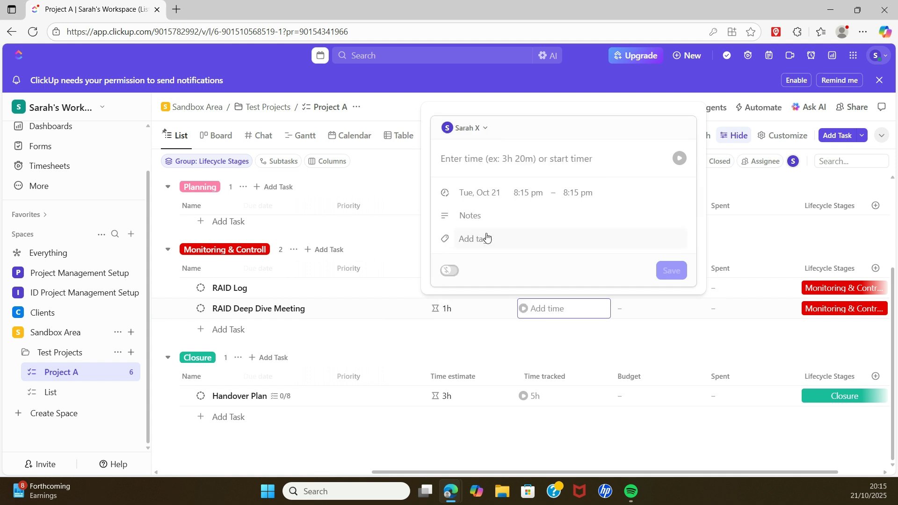
{"action": "left_click", "coordinate": [482, 158]}
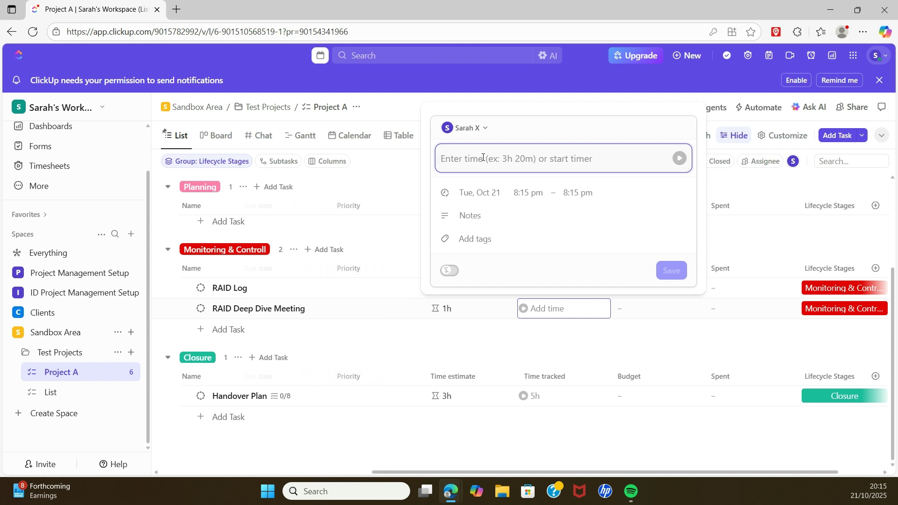
{"action": "type", "text": "3 hr"}
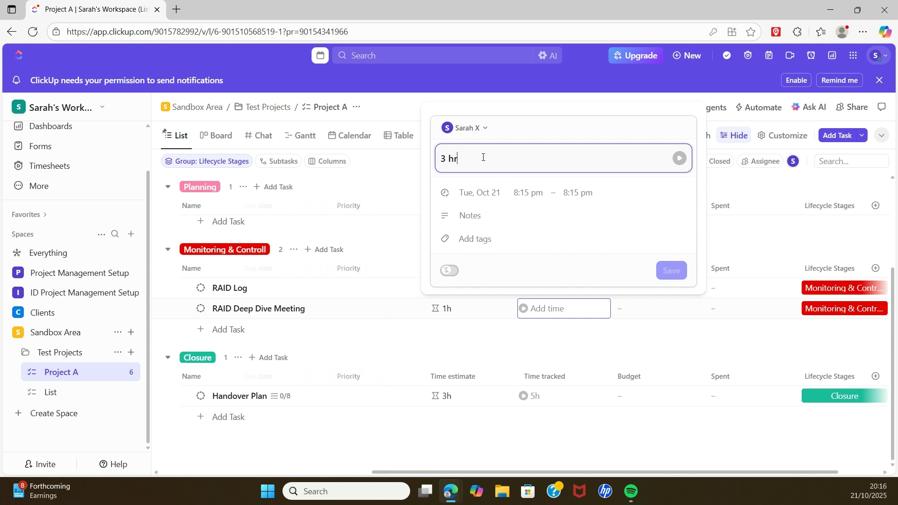
{"action": "left_click", "coordinate": [470, 187]}
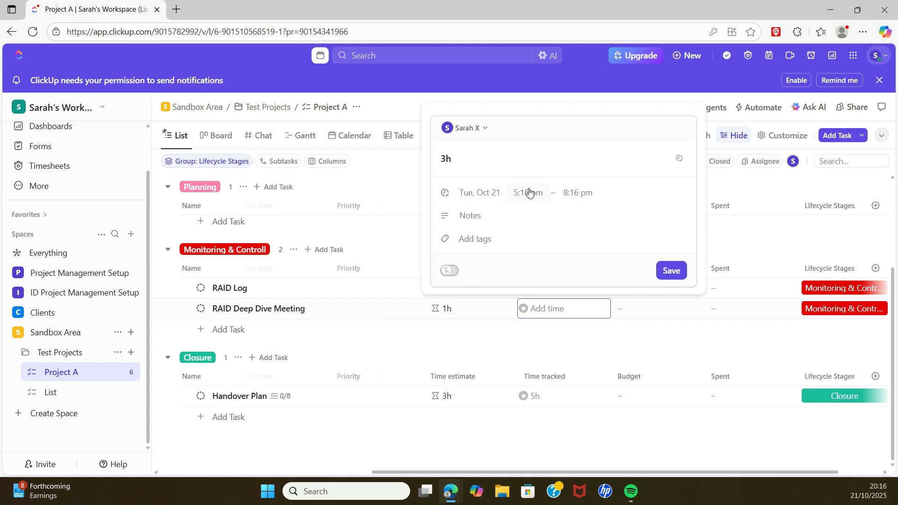
Log the 3-hour RAID Deep Dive Meeting entry as billable time starting at 12:00 pm
{"action": "left_click", "coordinate": [528, 193]}
{"action": "scroll", "coordinate": [555, 266], "scroll_direction": "up", "scroll_amount": 10}
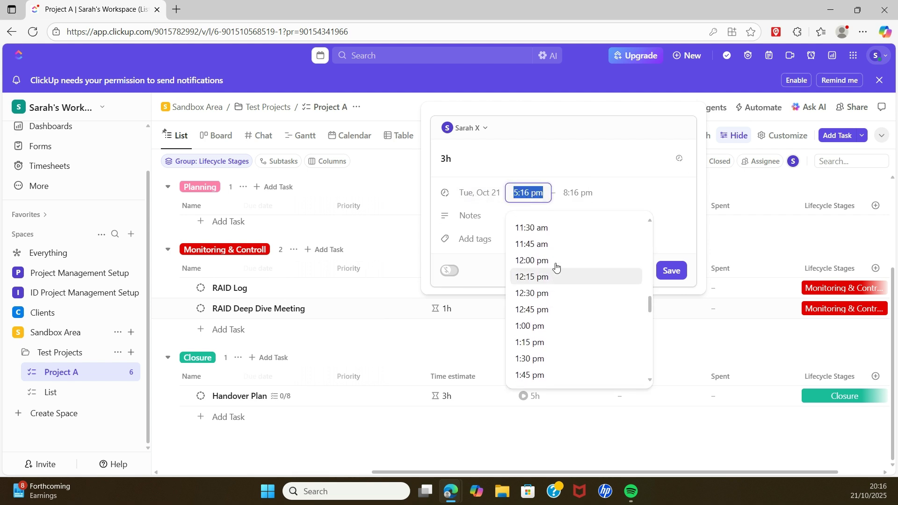
{"action": "left_click", "coordinate": [548, 250]}
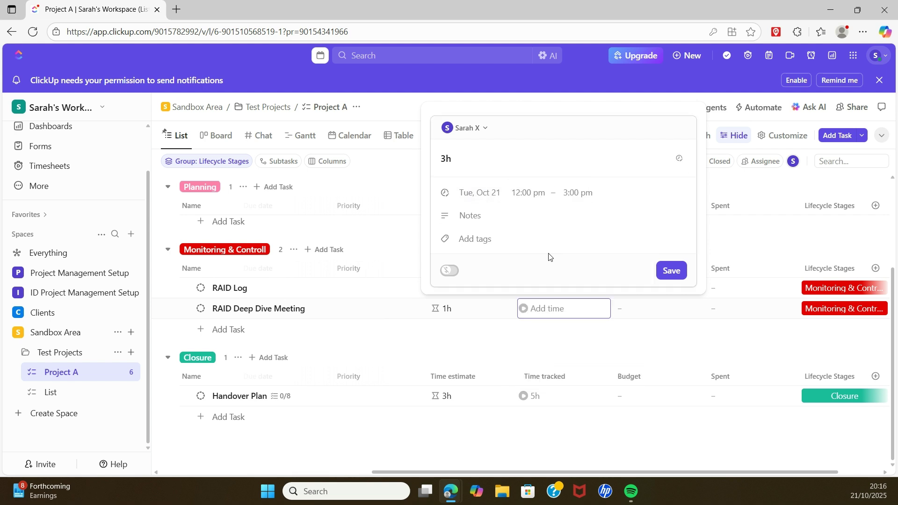
{"action": "left_click", "coordinate": [448, 271]}
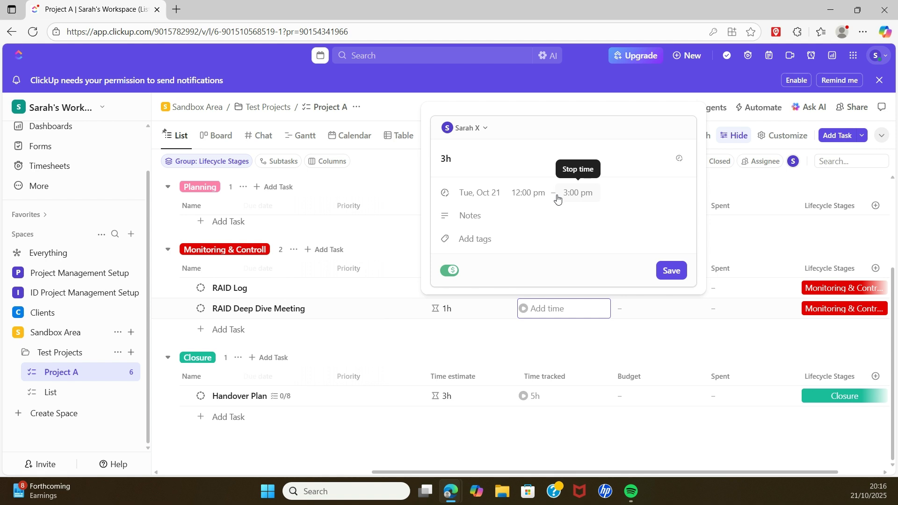
{"action": "left_click", "coordinate": [671, 271]}
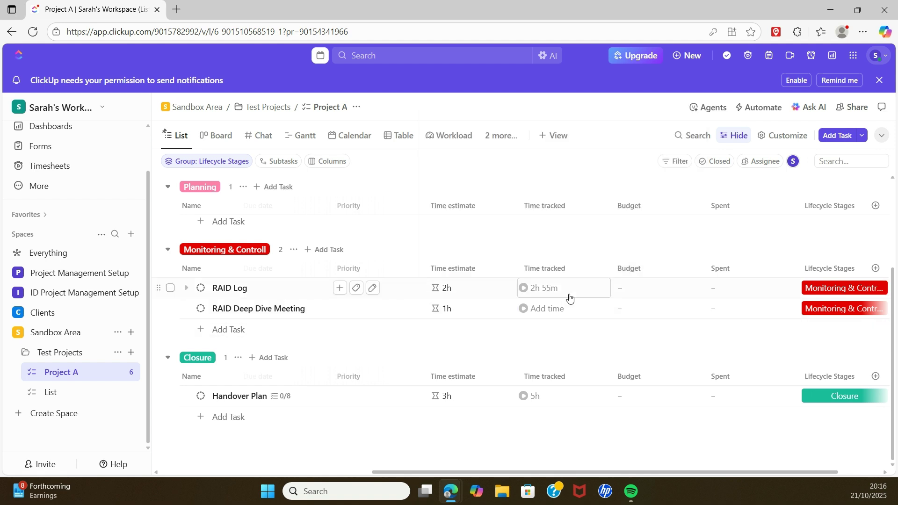
Open Timesheets and examine the personal timesheet and all members' tracked time and capacity for Oct 19 - Oct 25
{"action": "scroll", "coordinate": [558, 372], "scroll_direction": "up", "scroll_amount": 2}
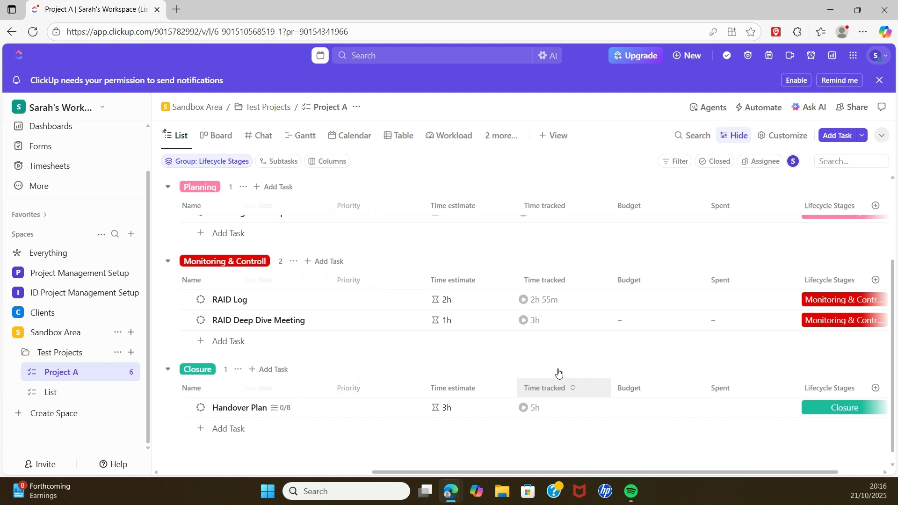
{"action": "scroll", "coordinate": [558, 373], "scroll_direction": "up", "scroll_amount": 3}
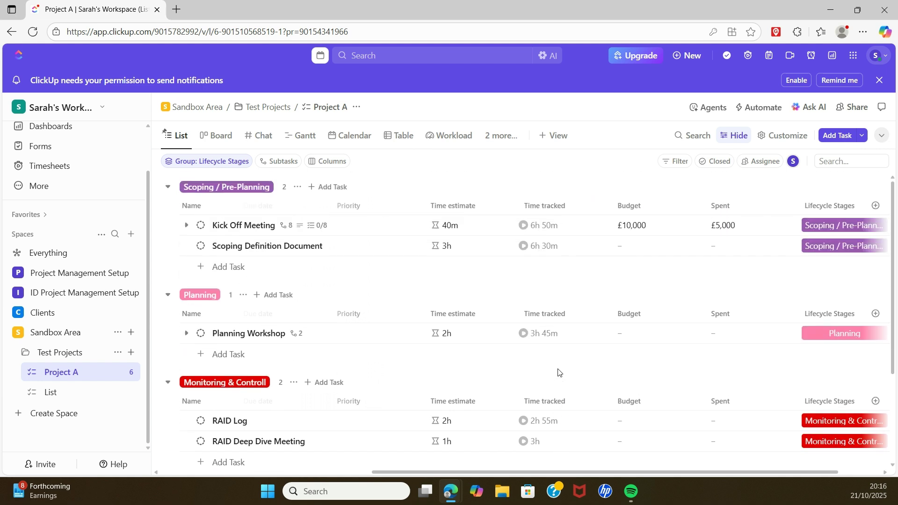
{"action": "scroll", "coordinate": [558, 373], "scroll_direction": "down", "scroll_amount": 2}
{"action": "scroll", "coordinate": [557, 373], "scroll_direction": "up", "scroll_amount": 2}
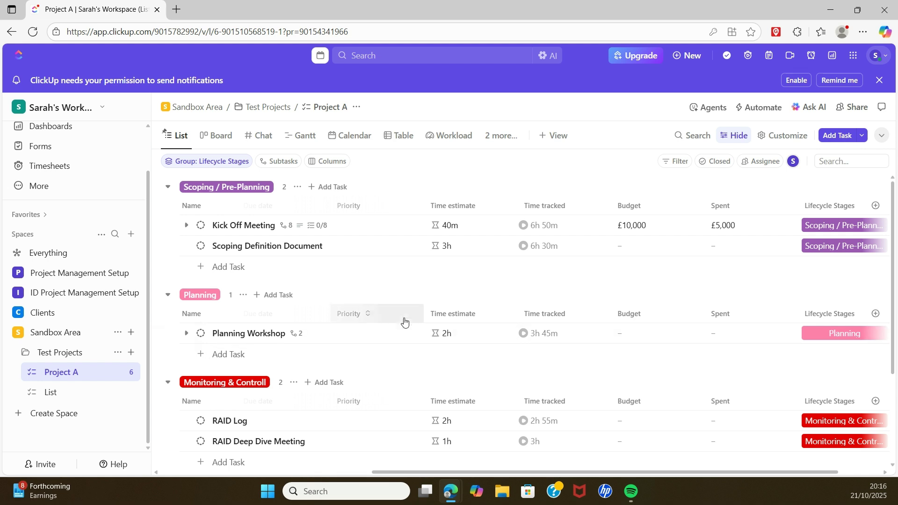
{"action": "left_click", "coordinate": [50, 168]}
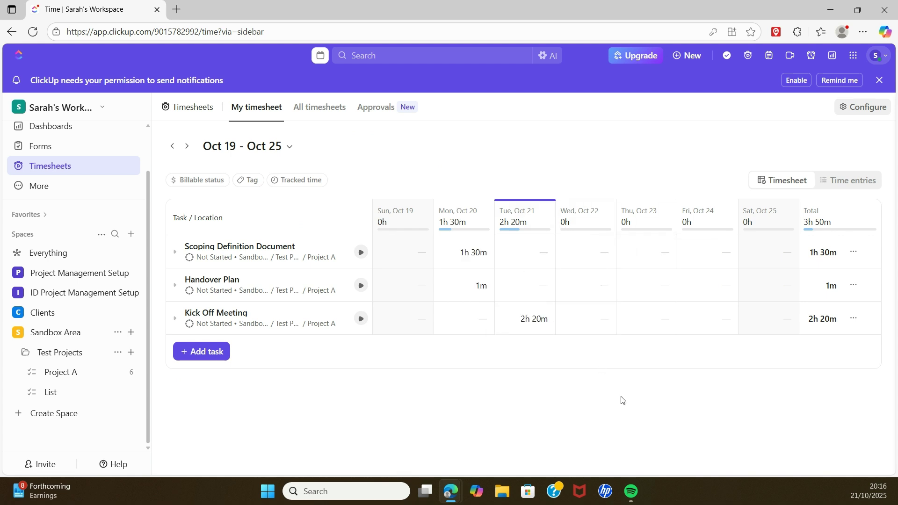
{"action": "mouse_move", "coordinate": [843, 221]}
{"action": "mouse_move", "coordinate": [398, 229]}
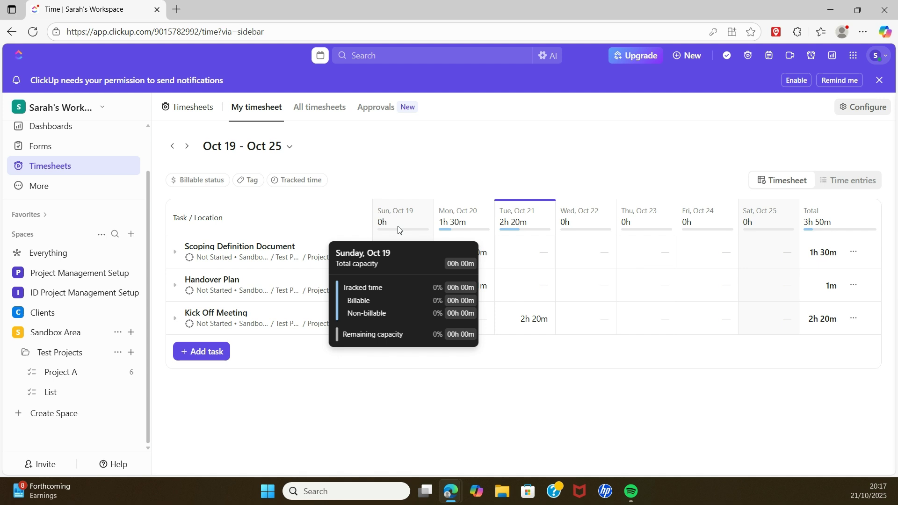
{"action": "left_click", "coordinate": [312, 104]}
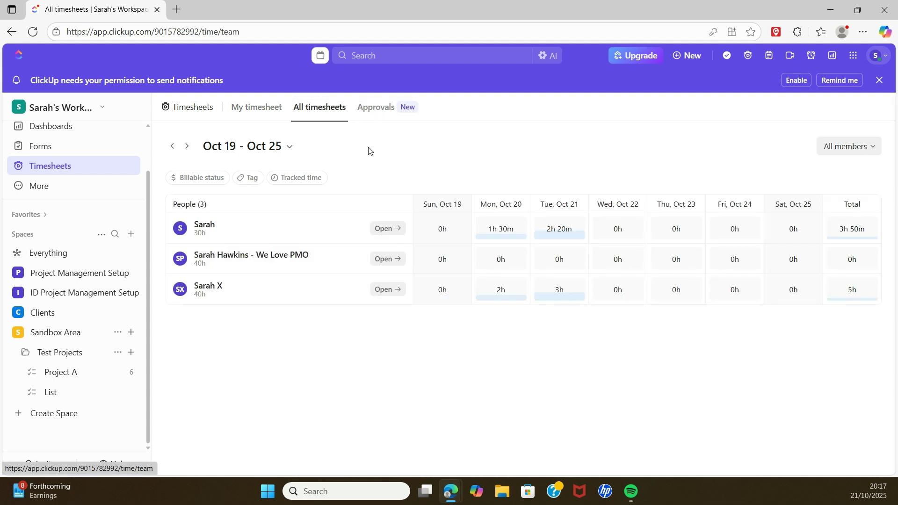
{"action": "mouse_move", "coordinate": [440, 278]}
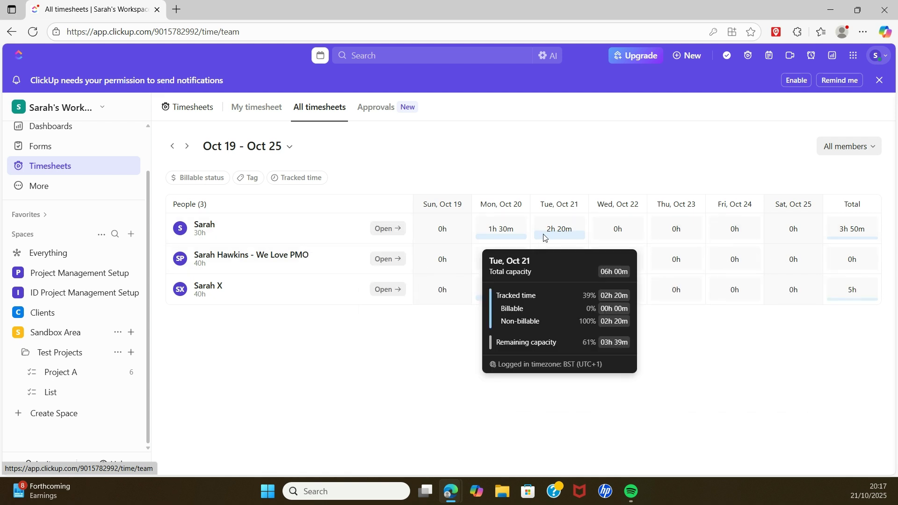
Start setting up timesheet approvals and set the submission deadline time to 5:30 pm
{"action": "left_click", "coordinate": [367, 115]}
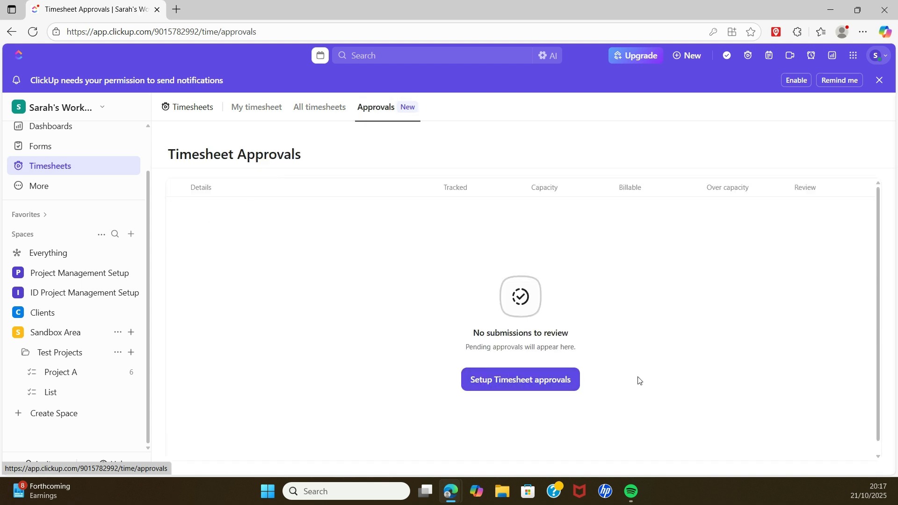
{"action": "left_click", "coordinate": [521, 380]}
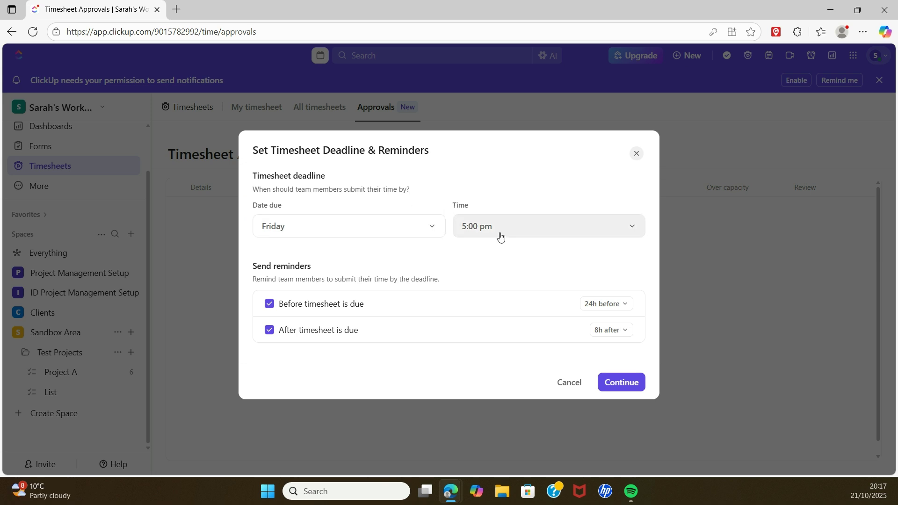
{"action": "left_click", "coordinate": [593, 227]}
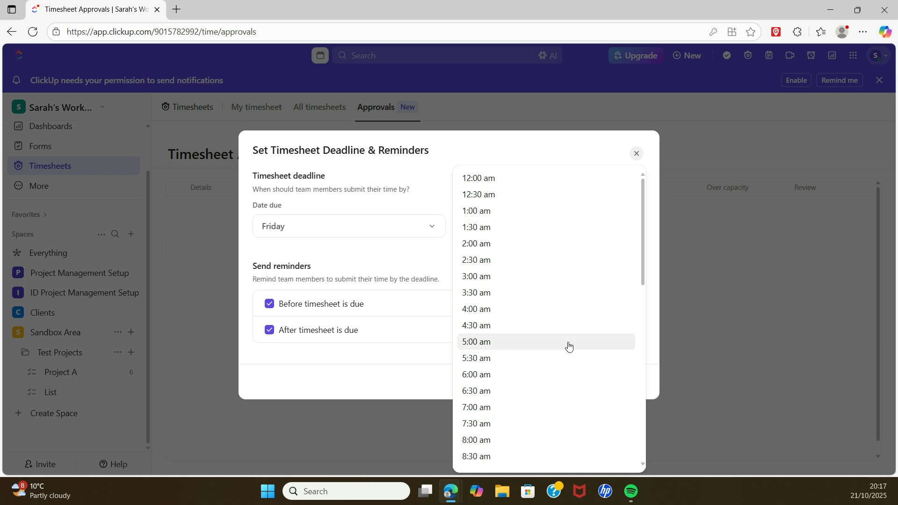
{"action": "scroll", "coordinate": [569, 346], "scroll_direction": "down", "scroll_amount": 10}
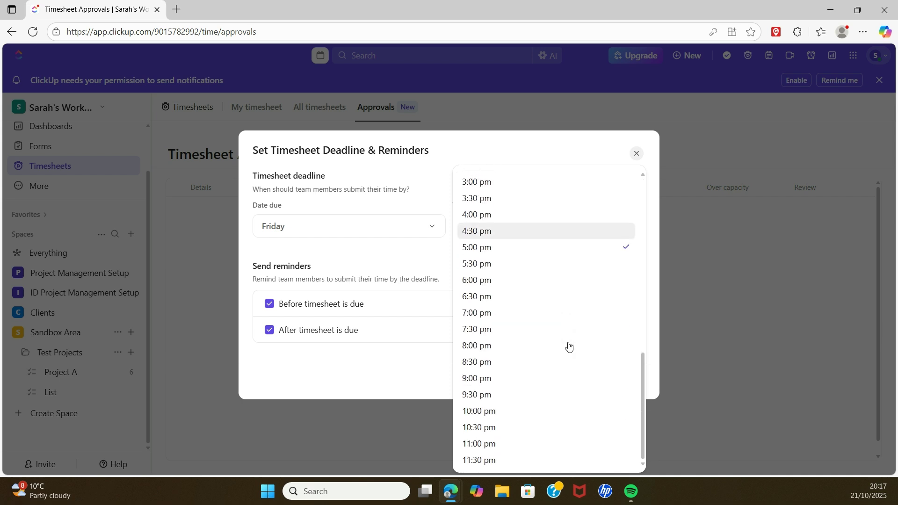
{"action": "left_click", "coordinate": [520, 265]}
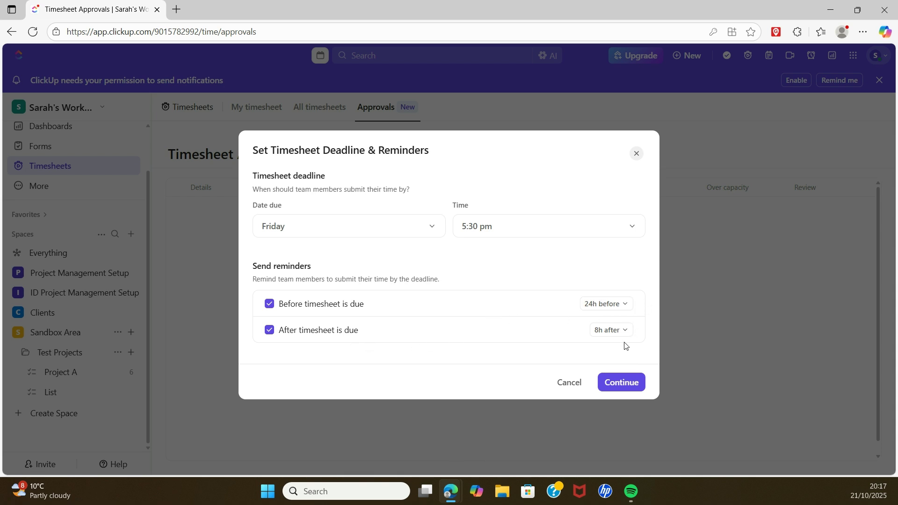
Set the overdue timesheet reminder to 12h after the deadline and continue to the approvers and submitters setup
{"action": "left_click", "coordinate": [623, 329]}
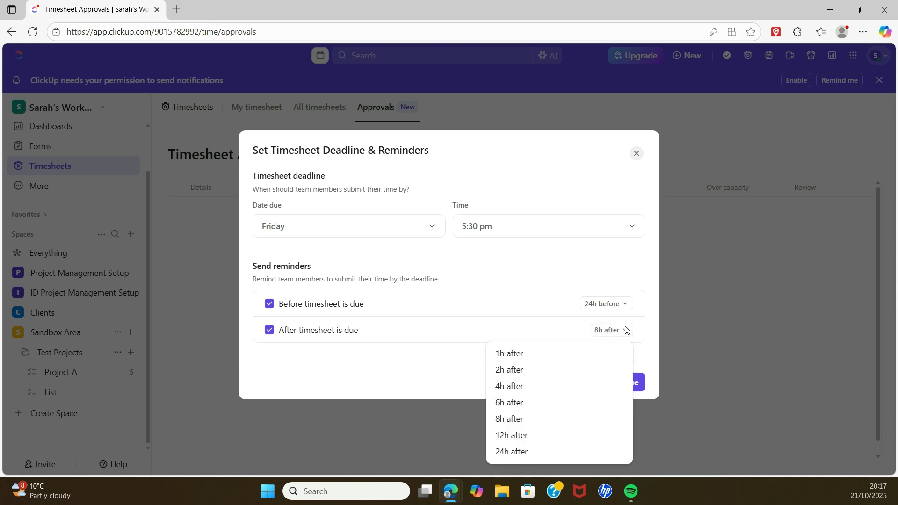
{"action": "left_click", "coordinate": [528, 436]}
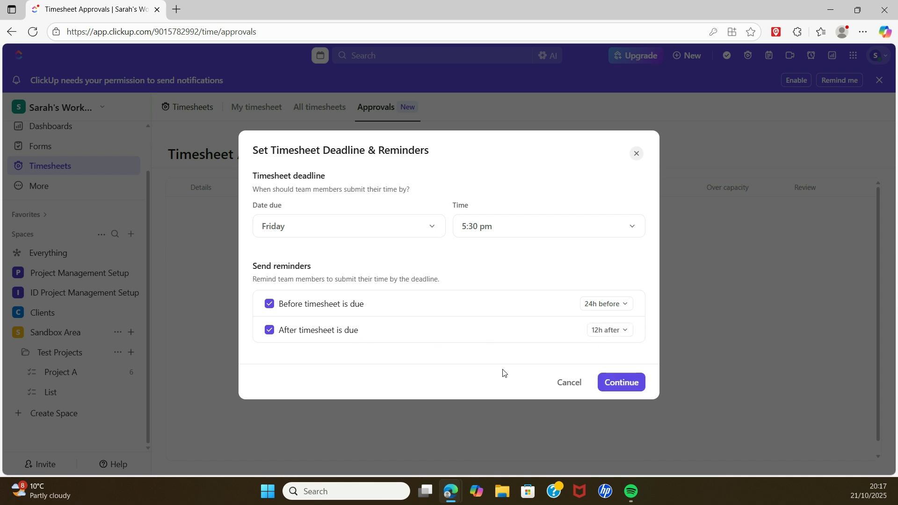
{"action": "left_click", "coordinate": [621, 382]}
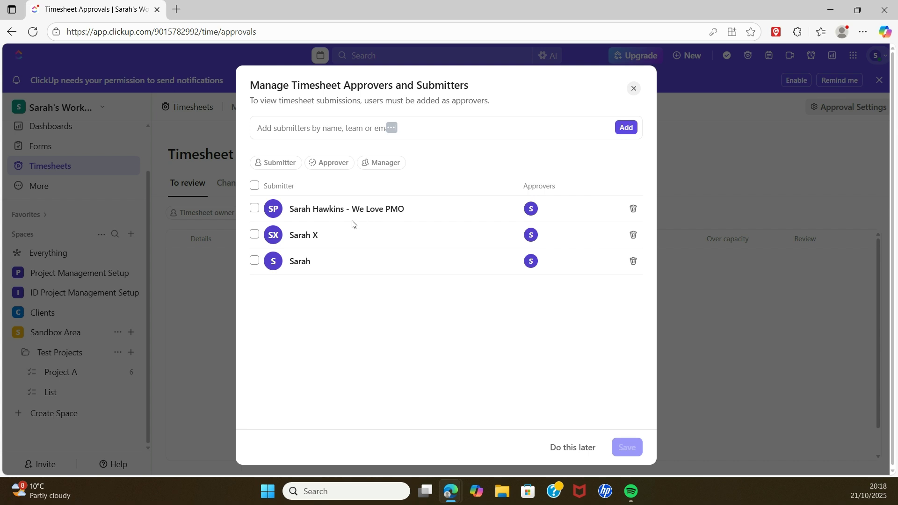
Remove all three listed members from the timesheet submitters
{"action": "left_click", "coordinate": [633, 215]}
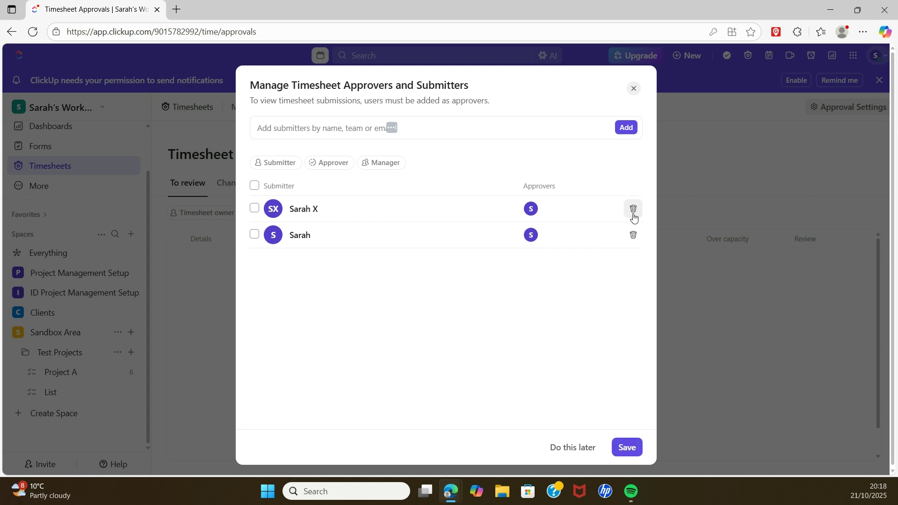
{"action": "left_click", "coordinate": [633, 214]}
{"action": "left_click", "coordinate": [633, 209]}
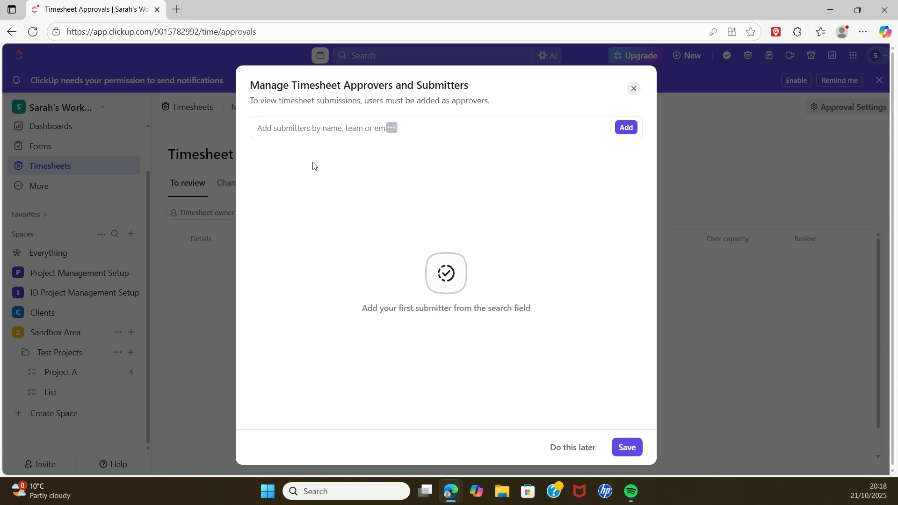
Add the first person in the people list as the only timesheet submitter
{"action": "left_click", "coordinate": [270, 124]}
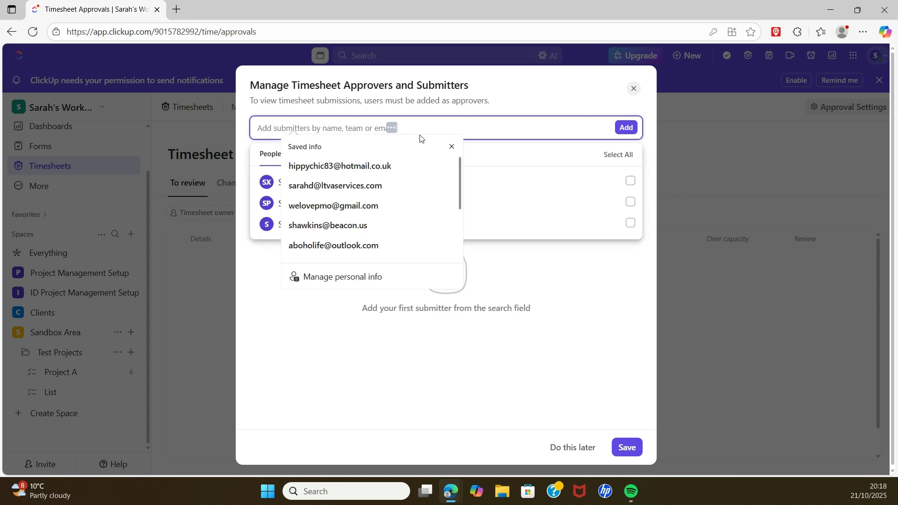
{"action": "left_click", "coordinate": [451, 146]}
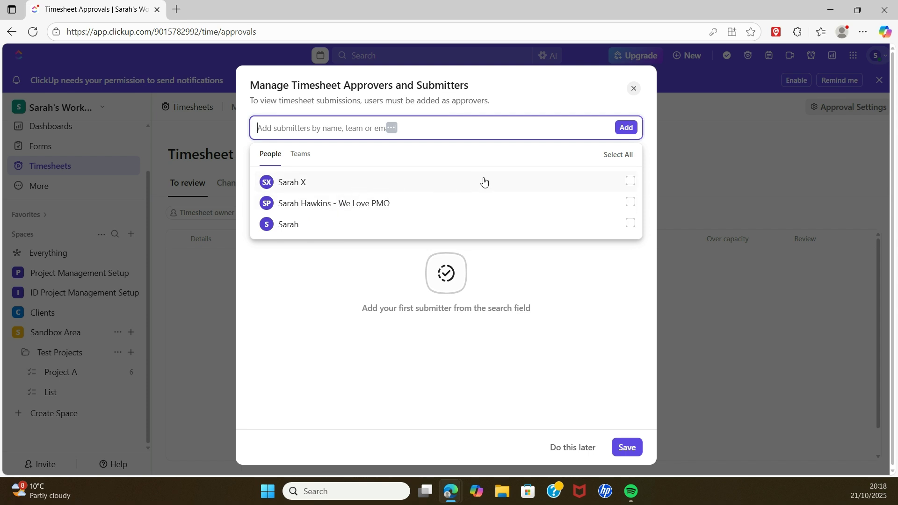
{"action": "left_click", "coordinate": [630, 181]}
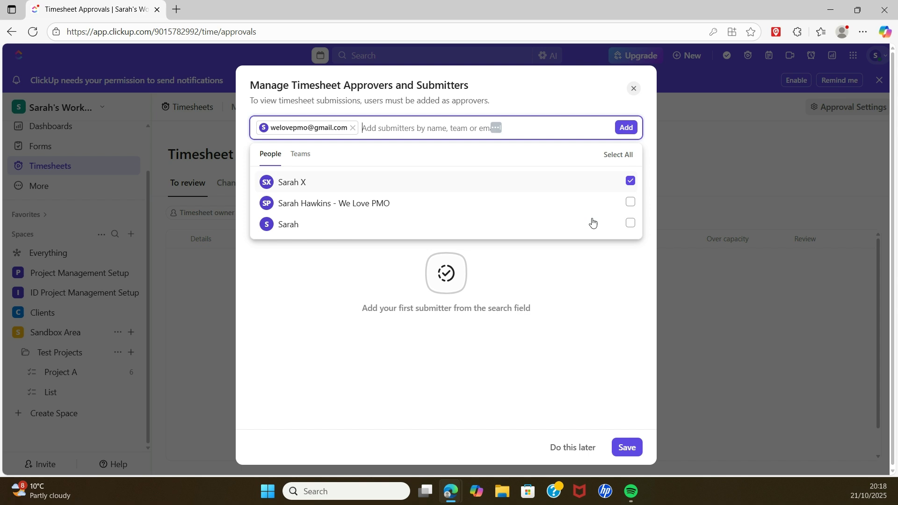
{"action": "left_click", "coordinate": [431, 354]}
{"action": "left_click", "coordinate": [624, 128]}
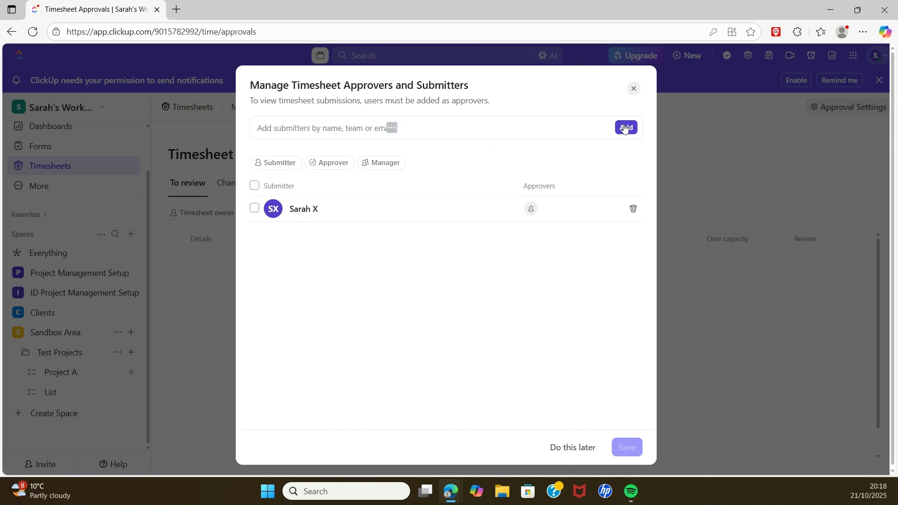
Assign yourself as the approver for the newly added submitter
{"action": "left_click", "coordinate": [528, 214]}
{"action": "left_click", "coordinate": [493, 276]}
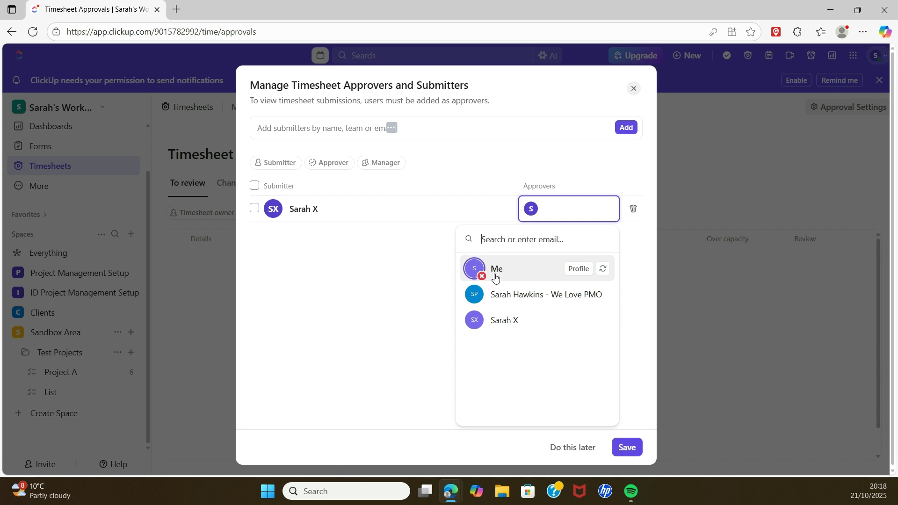
{"action": "left_click", "coordinate": [385, 301]}
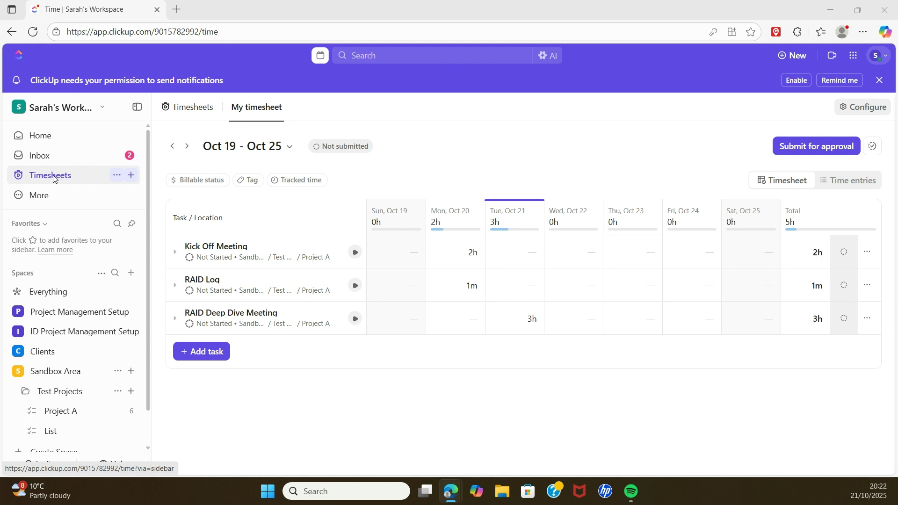
Examine the Oct 12 - Oct 18 personal timesheet, including billable time and remaining capacity for Monday, Wednesday and Friday
{"action": "left_click", "coordinate": [173, 147]}
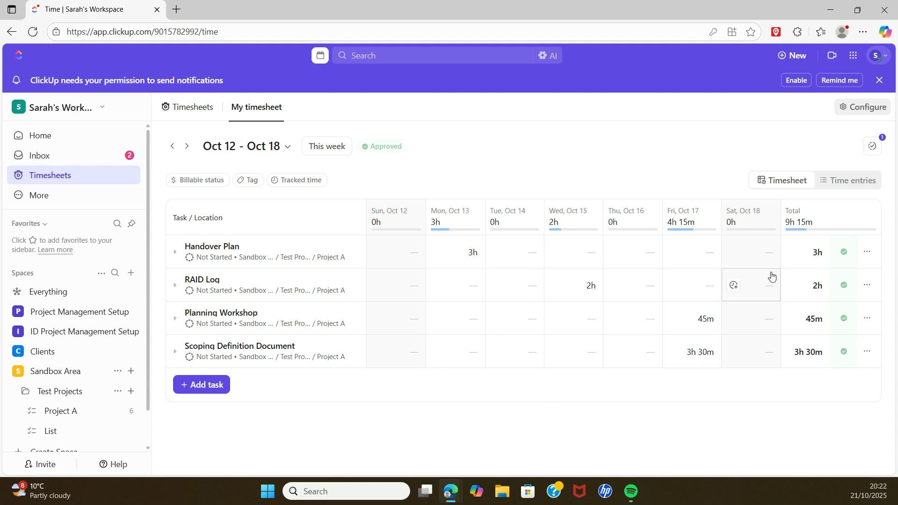
{"action": "mouse_move", "coordinate": [792, 207]}
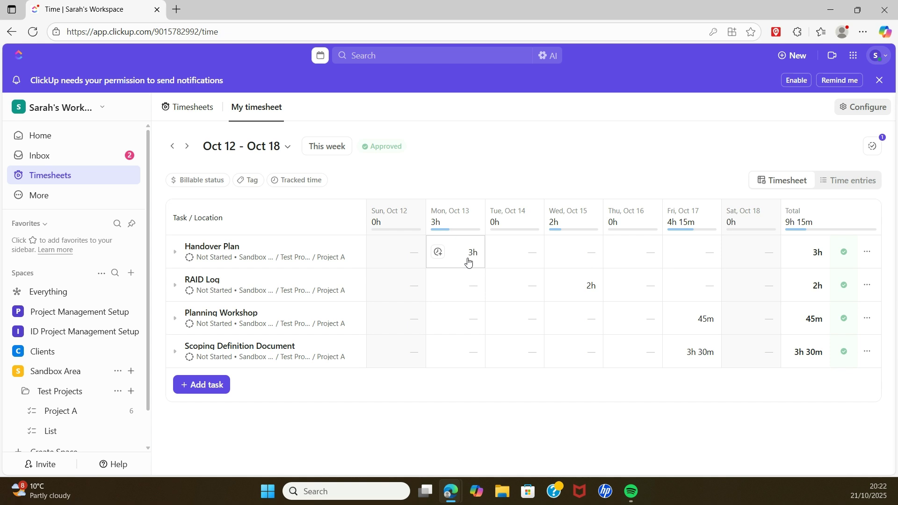
{"action": "mouse_move", "coordinate": [460, 232]}
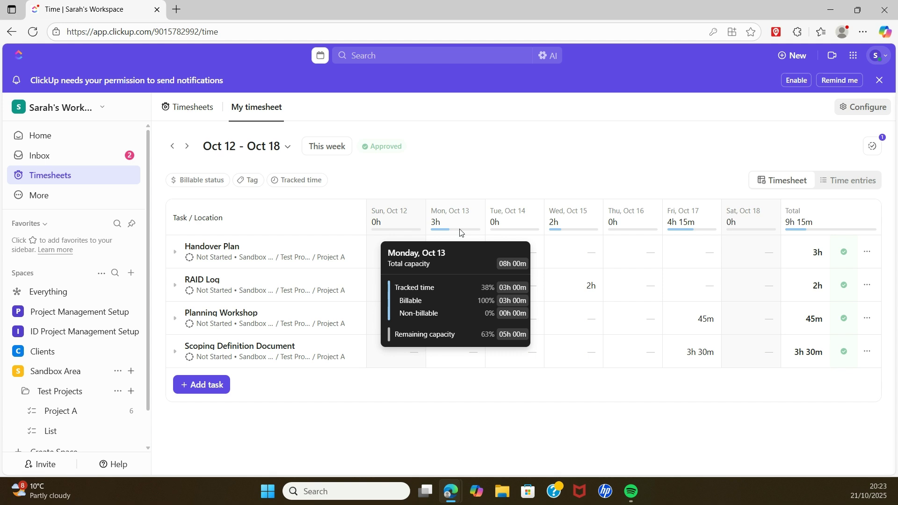
{"action": "mouse_move", "coordinate": [581, 218]}
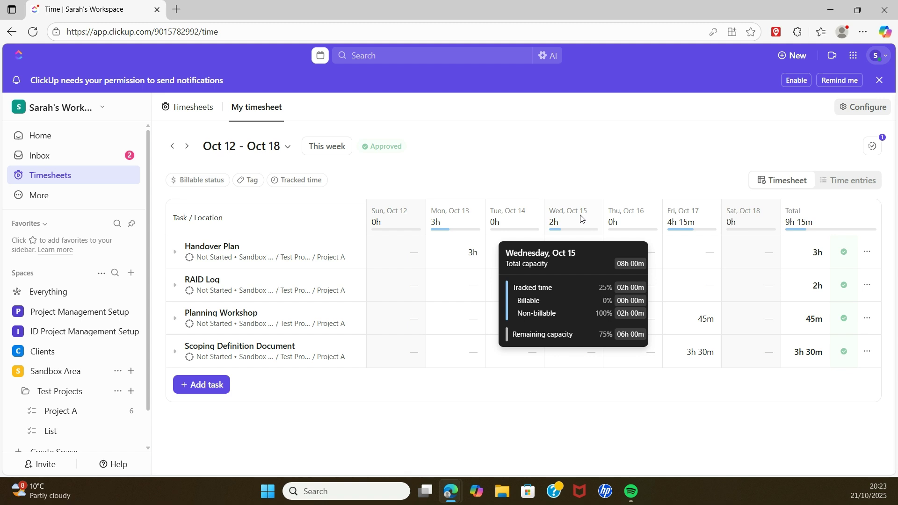
{"action": "mouse_move", "coordinate": [681, 223]}
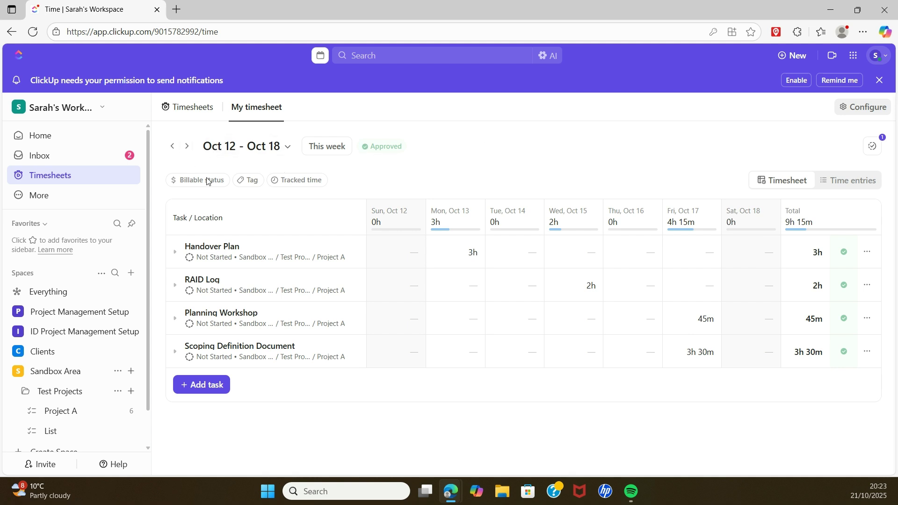
Return to the Oct 19 - Oct 25 timesheet and submit its time entries for approval
{"action": "left_click", "coordinate": [186, 147]}
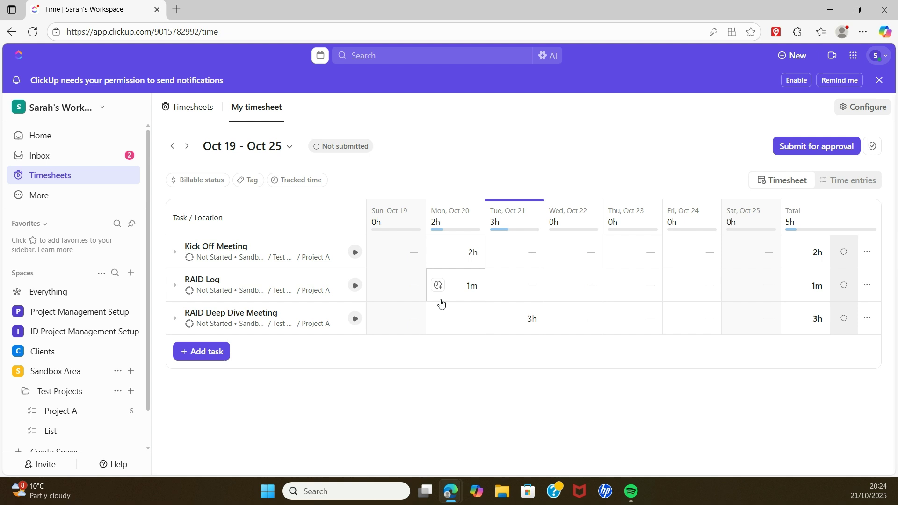
{"action": "left_click", "coordinate": [803, 147]}
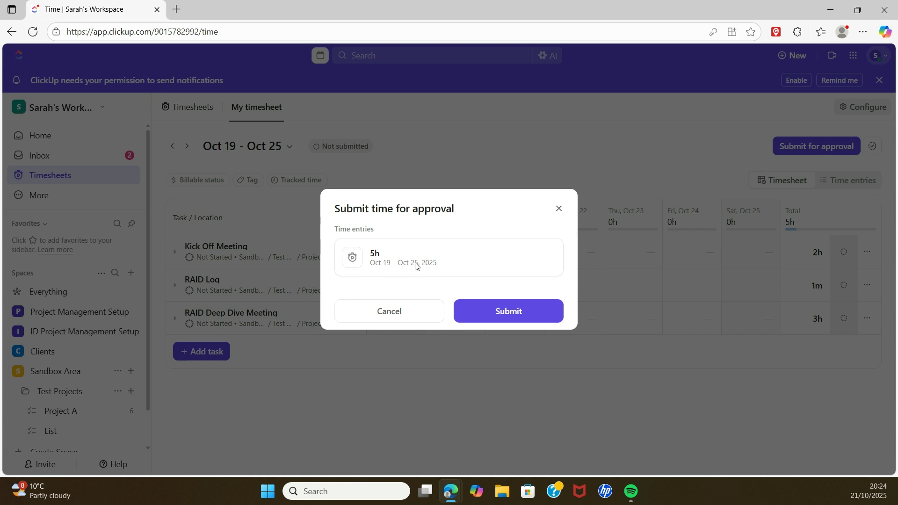
{"action": "left_click", "coordinate": [503, 307]}
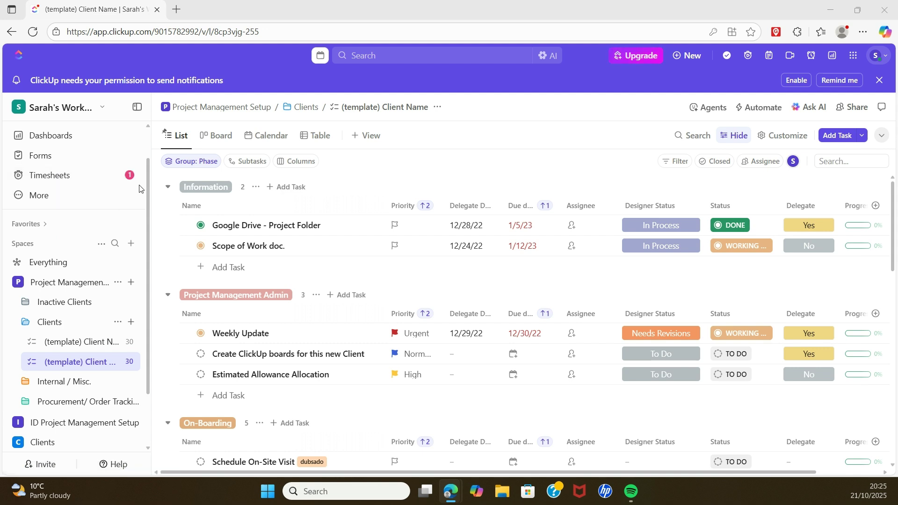
As the approver, open the submitted Oct 19 – Oct 25 timesheet from the timesheet approvals for review
{"action": "left_click", "coordinate": [35, 178]}
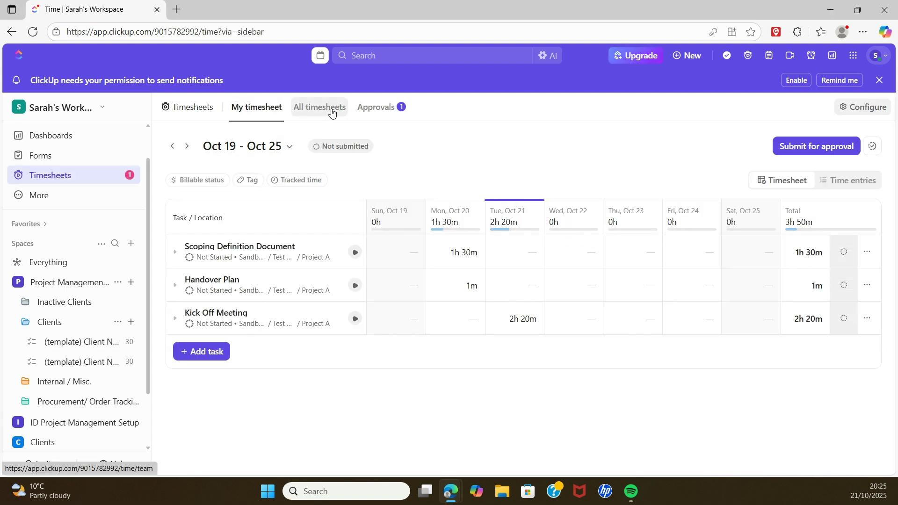
{"action": "left_click", "coordinate": [378, 110]}
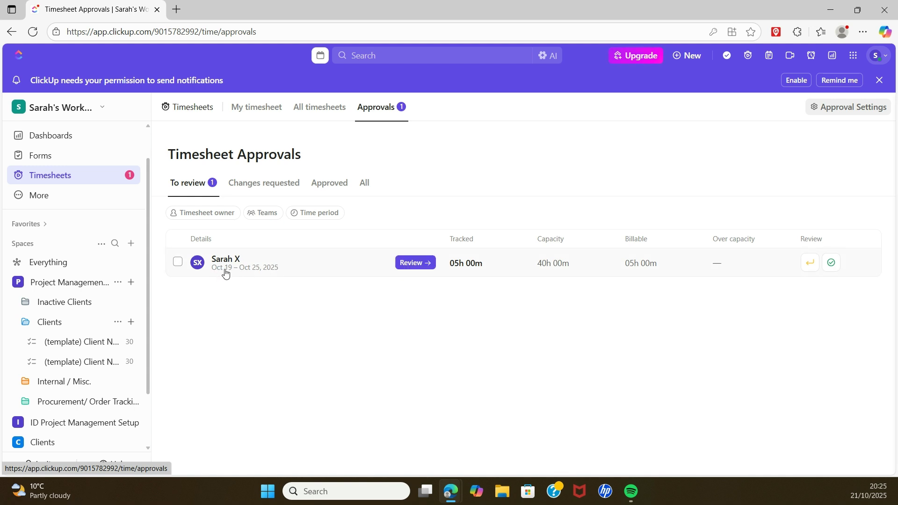
{"action": "left_click", "coordinate": [413, 264]}
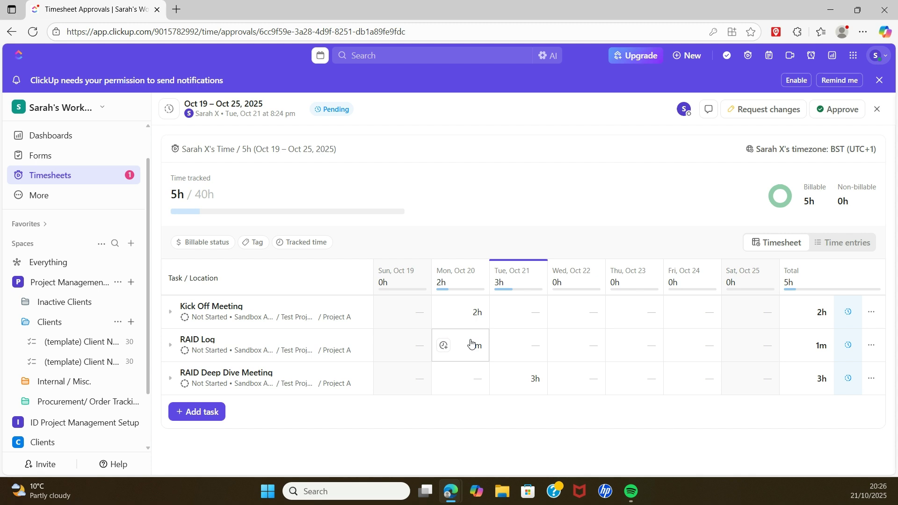
Request changes with a comment addressing the submitter: "please can you check the times are correct against the RAID Log and resubmit for review"
{"action": "left_click", "coordinate": [754, 111]}
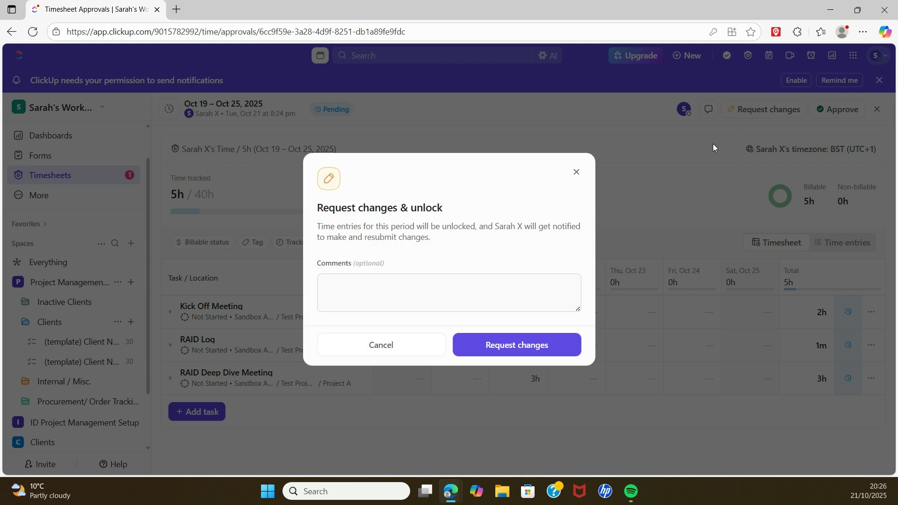
{"action": "type", "text": "Sarah - please can you check the "}
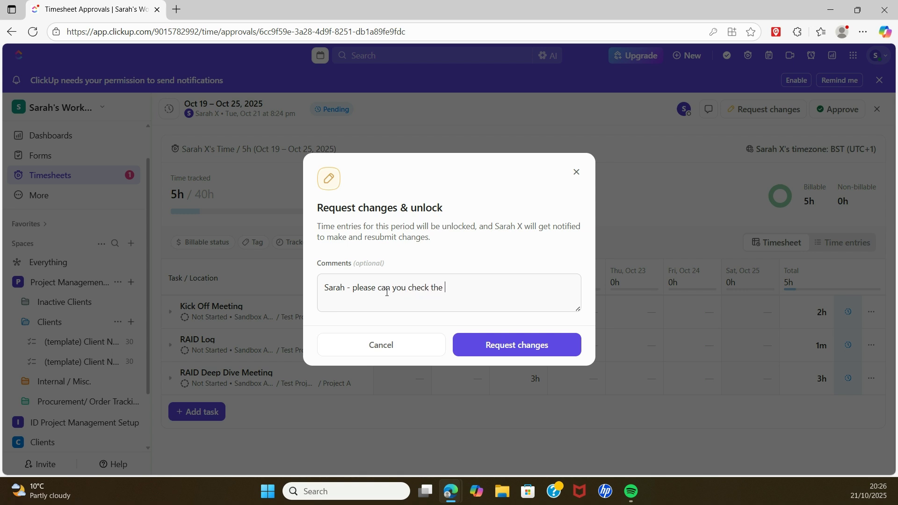
{"action": "type", "text": "times are correct against the RA"}
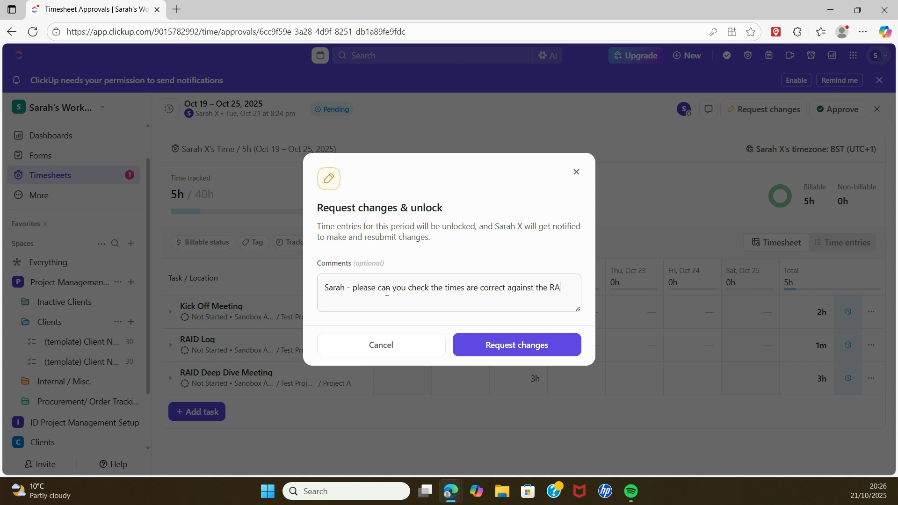
{"action": "type", "text": "ID Log and resubmit for review"}
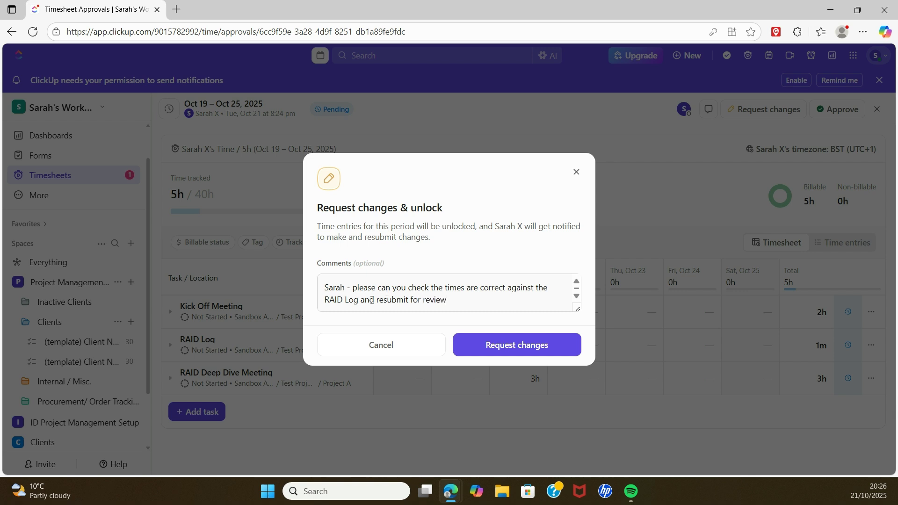
{"action": "left_click", "coordinate": [507, 352]}
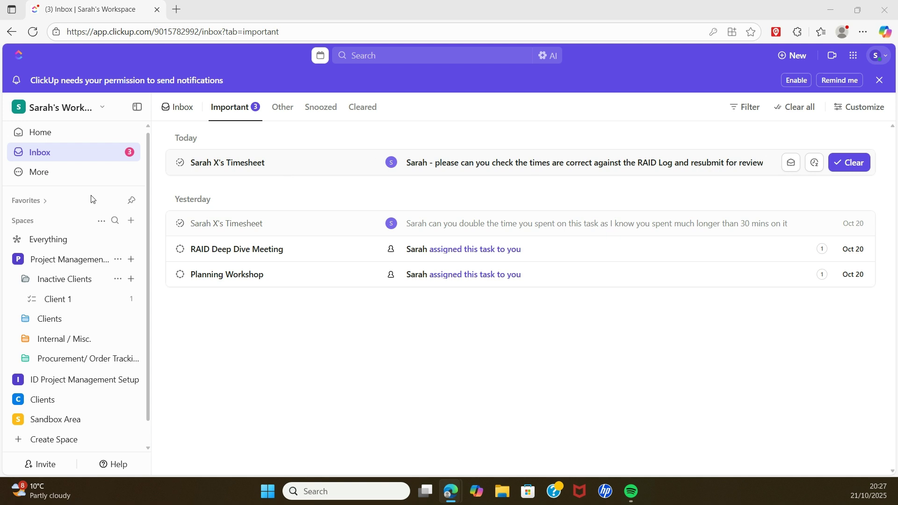
In the submitter's timesheet, add a 2h billable time entry to the RAID Log task on Mon, Oct 20
{"action": "mouse_move", "coordinate": [32, 176]}
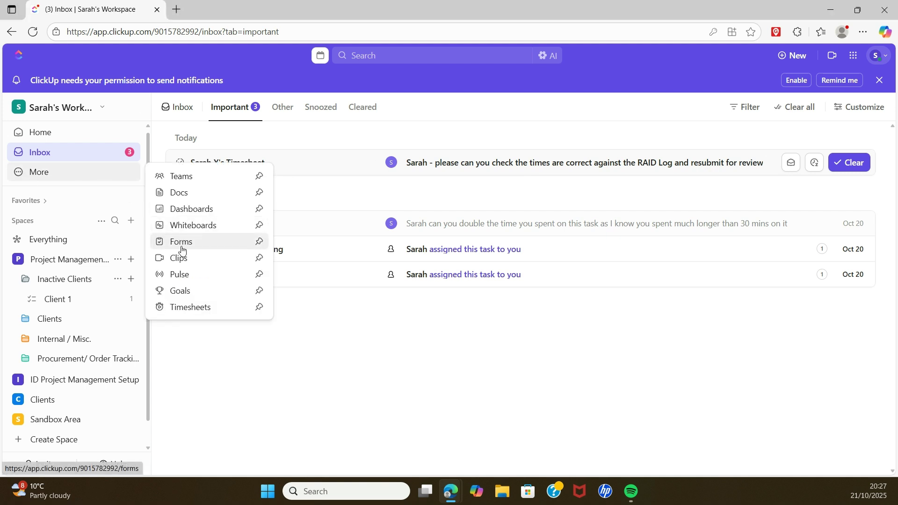
{"action": "left_click", "coordinate": [187, 307]}
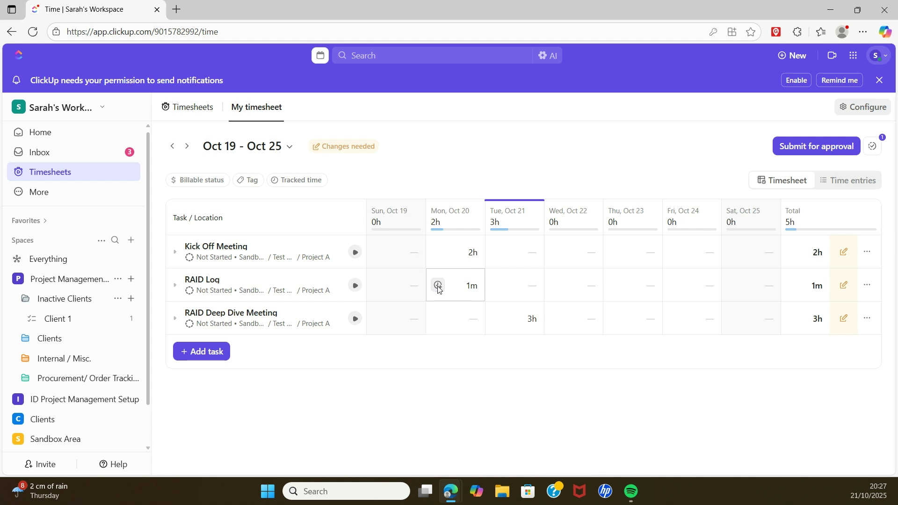
{"action": "left_click", "coordinate": [438, 286]}
{"action": "left_click", "coordinate": [373, 163]}
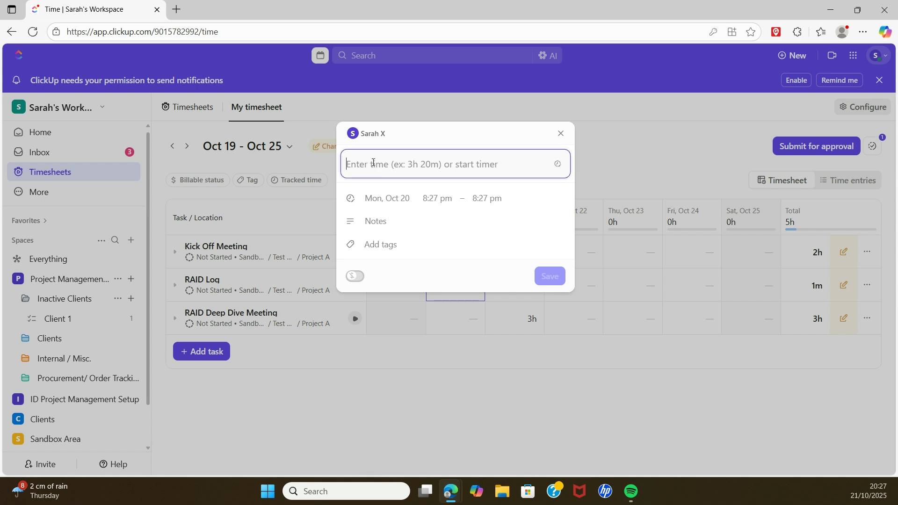
{"action": "type", "text": "2"}
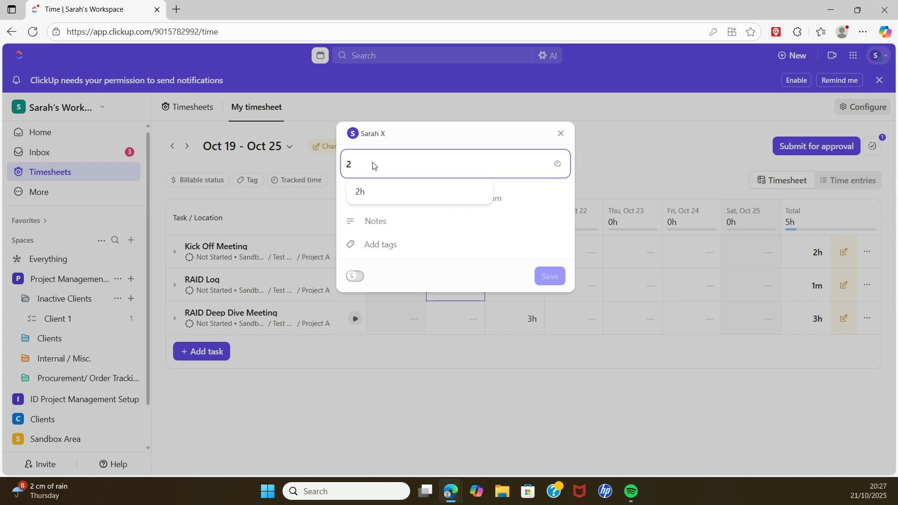
{"action": "left_click", "coordinate": [373, 191]}
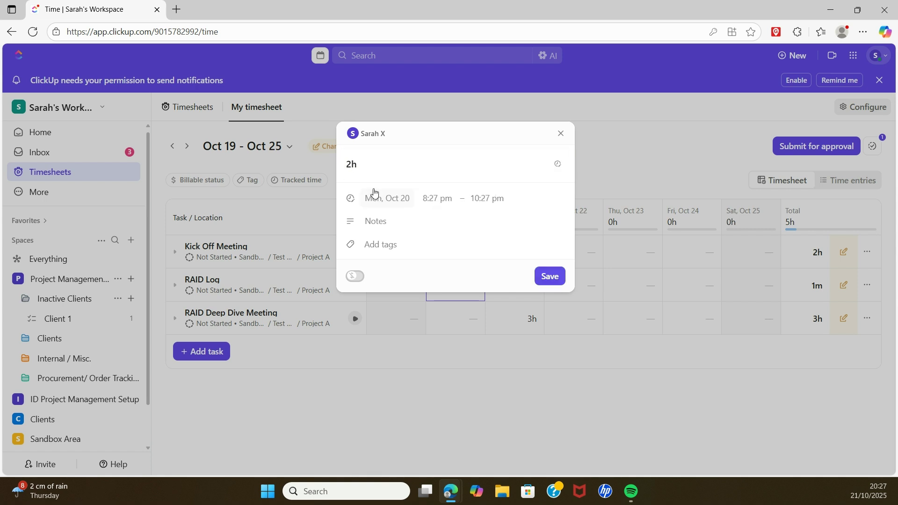
{"action": "left_click", "coordinate": [354, 276]}
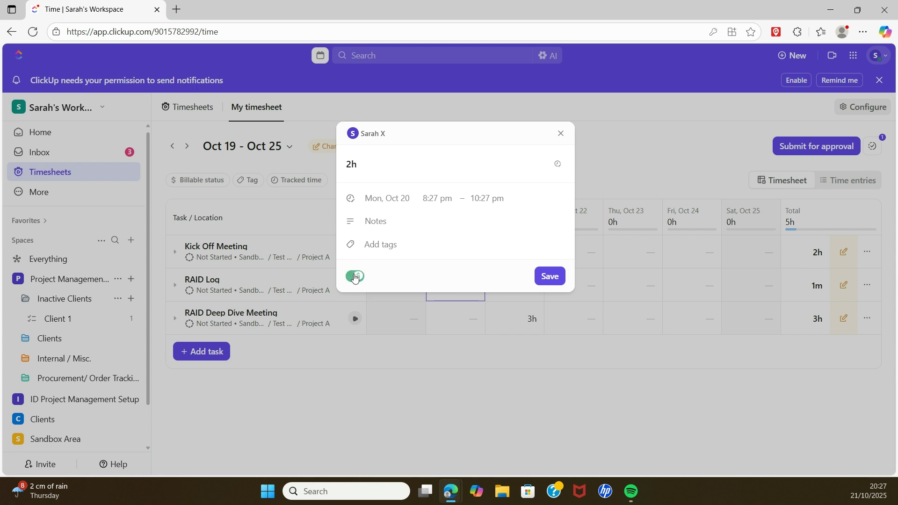
{"action": "left_click", "coordinate": [548, 276]}
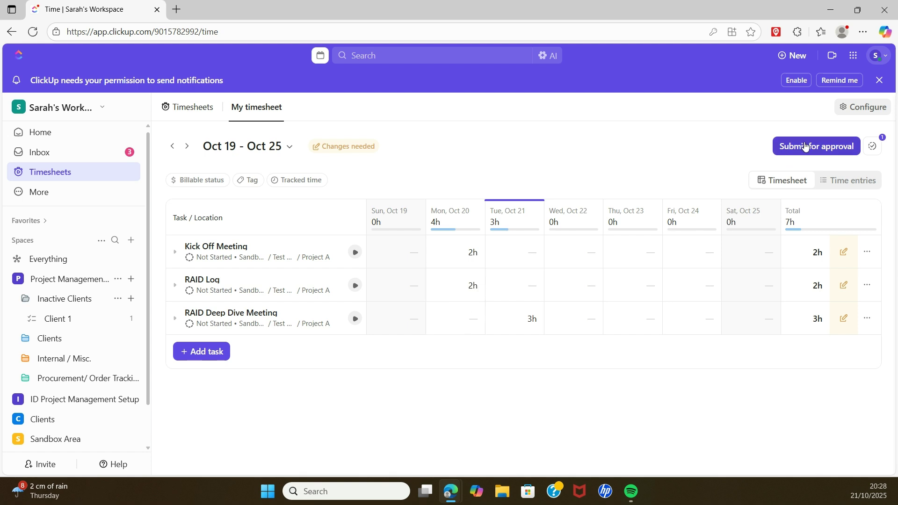
Resubmit the previously returned Oct 19 – Oct 25, 2025 timesheet for approval
{"action": "left_click", "coordinate": [804, 146]}
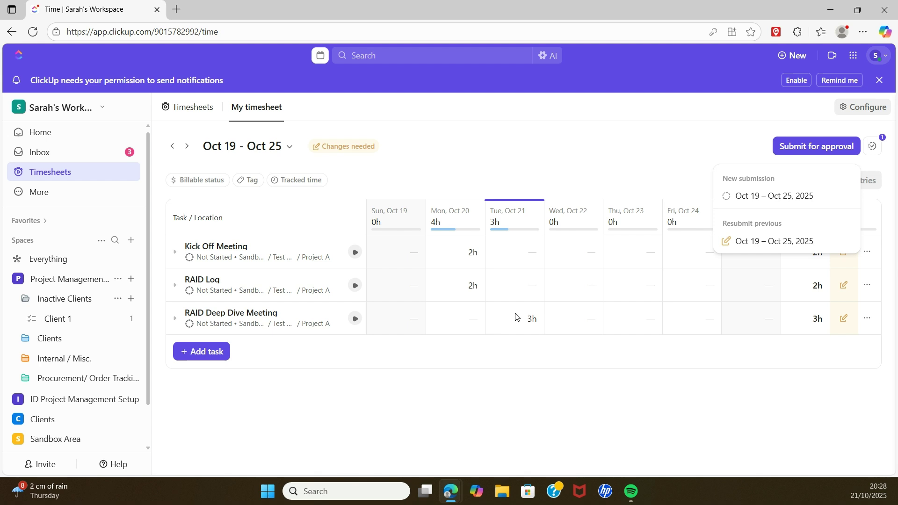
{"action": "left_click", "coordinate": [768, 240]}
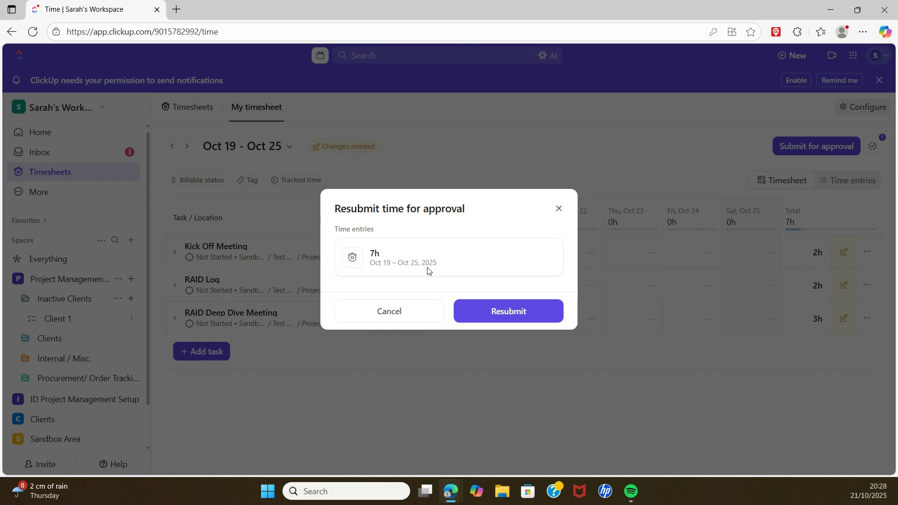
{"action": "left_click", "coordinate": [517, 311]}
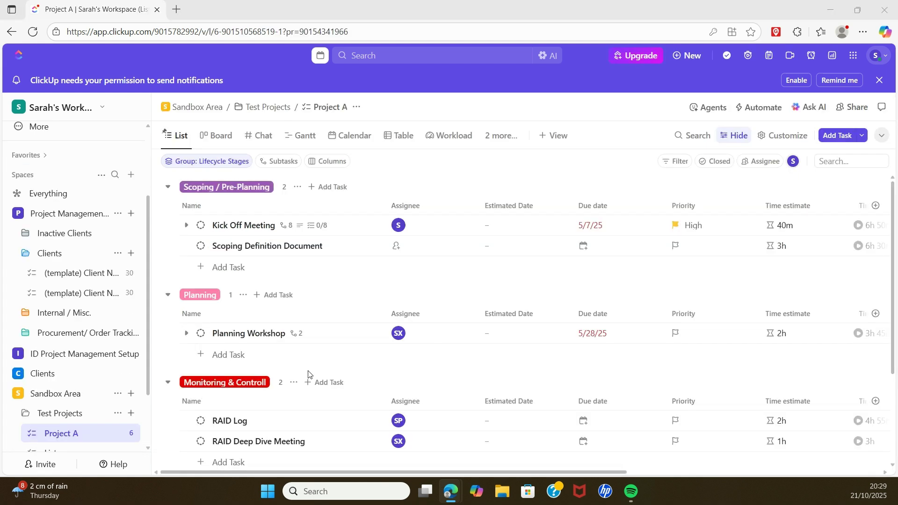
As the approver, open the resubmitted Oct 19 – Oct 25 timesheet from the timesheet approvals and approve it without a comment
{"action": "scroll", "coordinate": [90, 265], "scroll_direction": "up", "scroll_amount": 3}
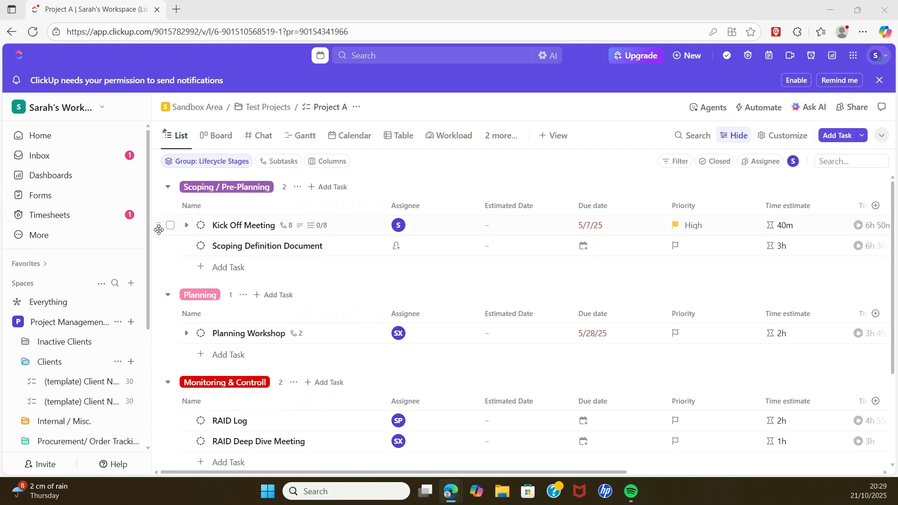
{"action": "left_click", "coordinate": [45, 220]}
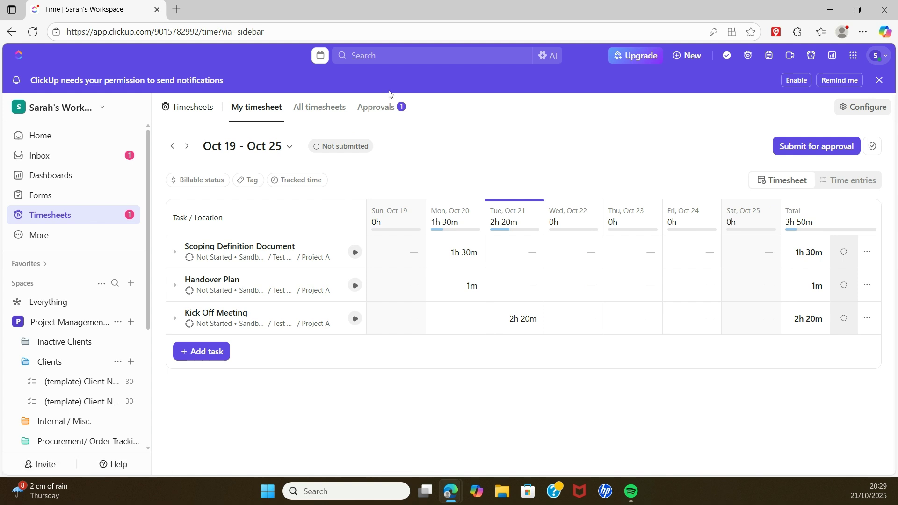
{"action": "left_click", "coordinate": [381, 107]}
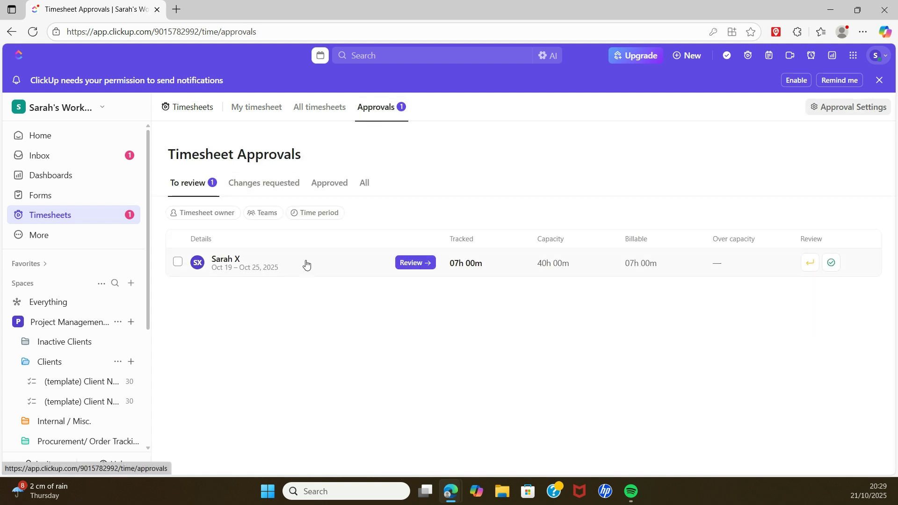
{"action": "left_click", "coordinate": [414, 262]}
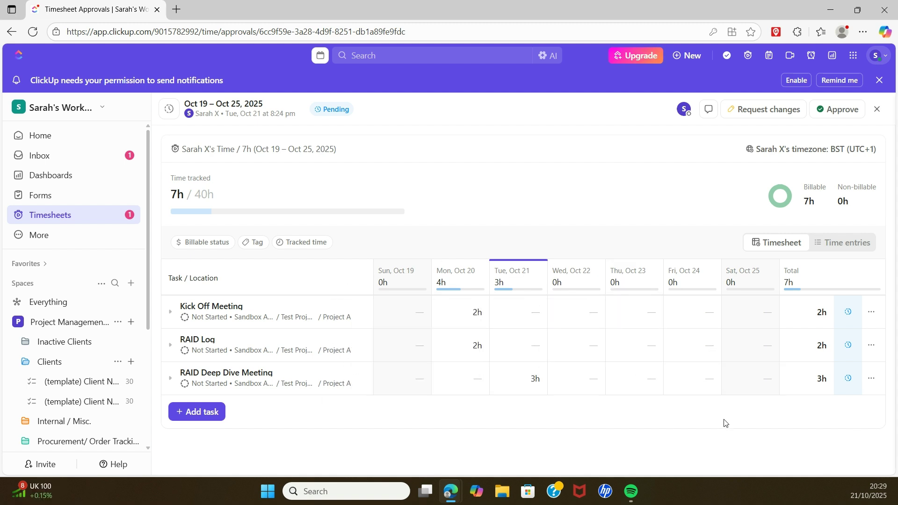
{"action": "left_click", "coordinate": [828, 111]}
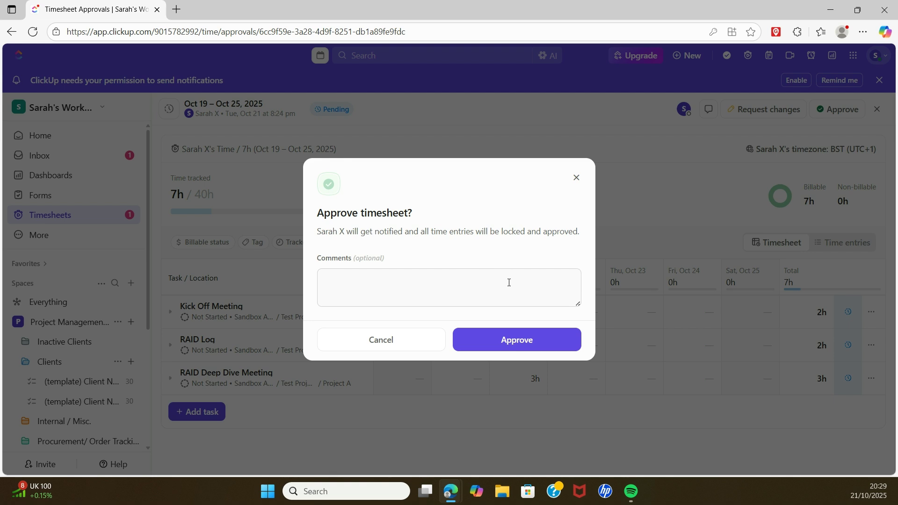
{"action": "left_click", "coordinate": [516, 345]}
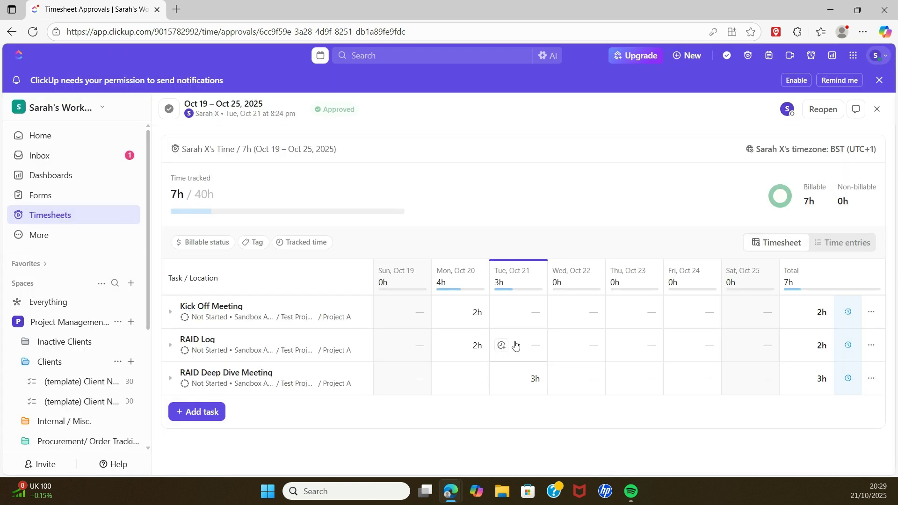